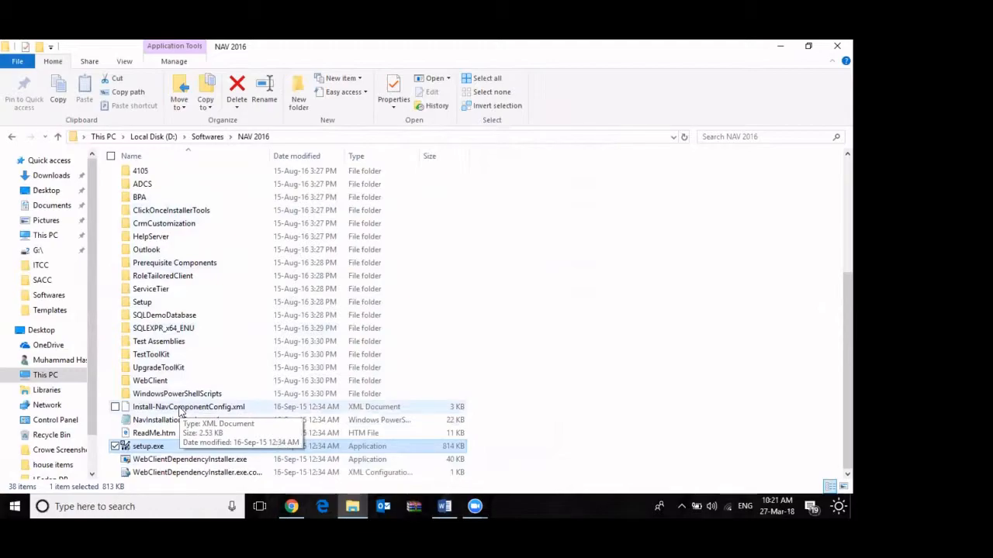
Run setup.exe from the NAV 2016 folder and choose the Custom installation option
double_click(142, 449)
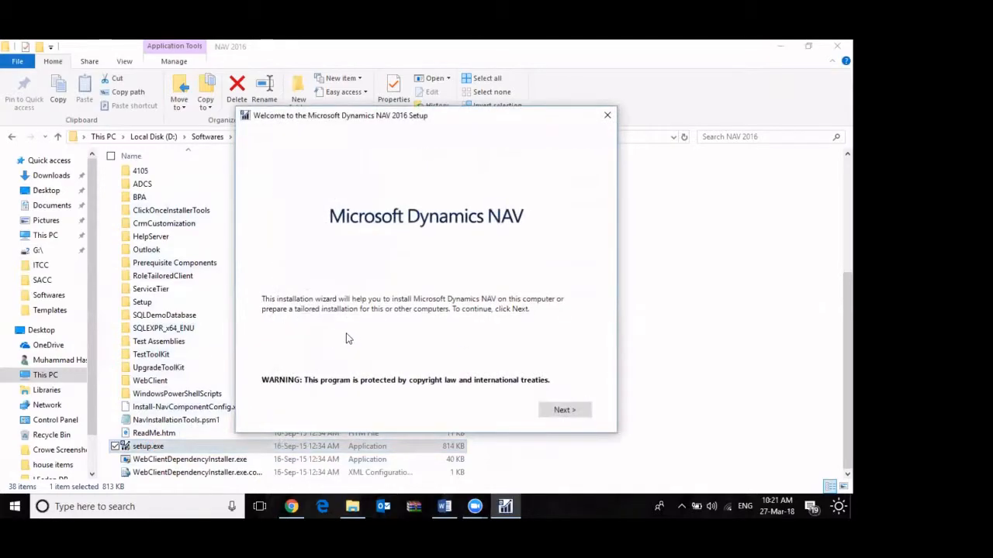
left_click(561, 415)
left_click(565, 410)
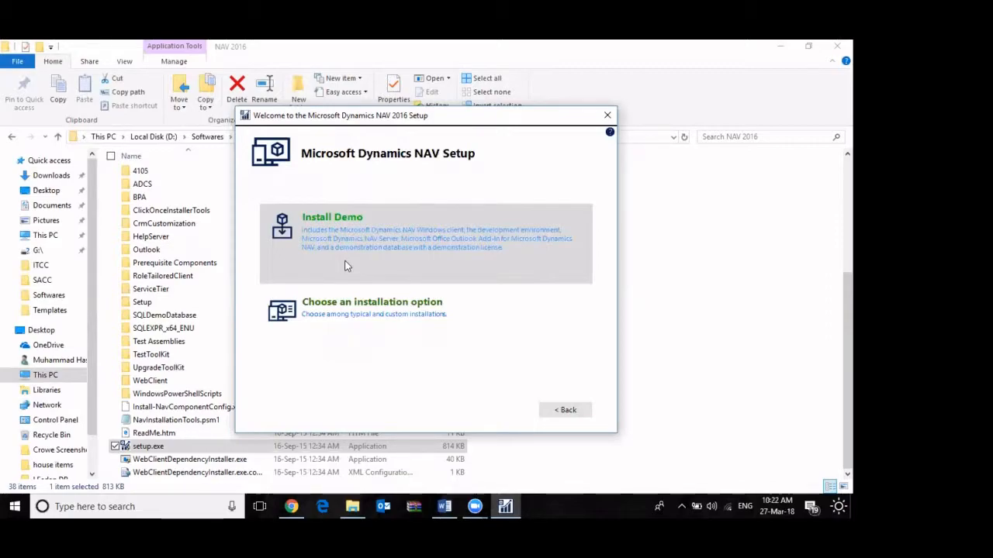
left_click(347, 266)
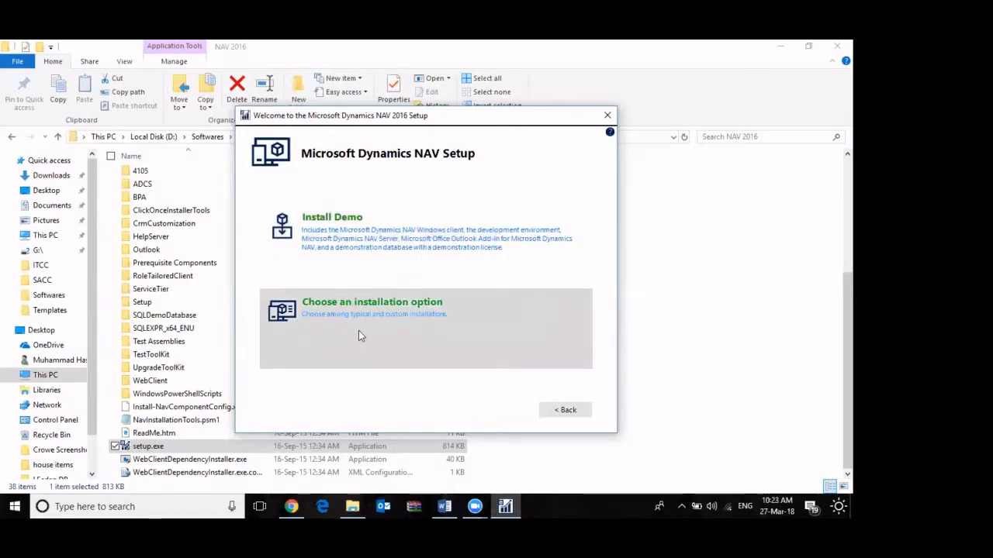
left_click(353, 336)
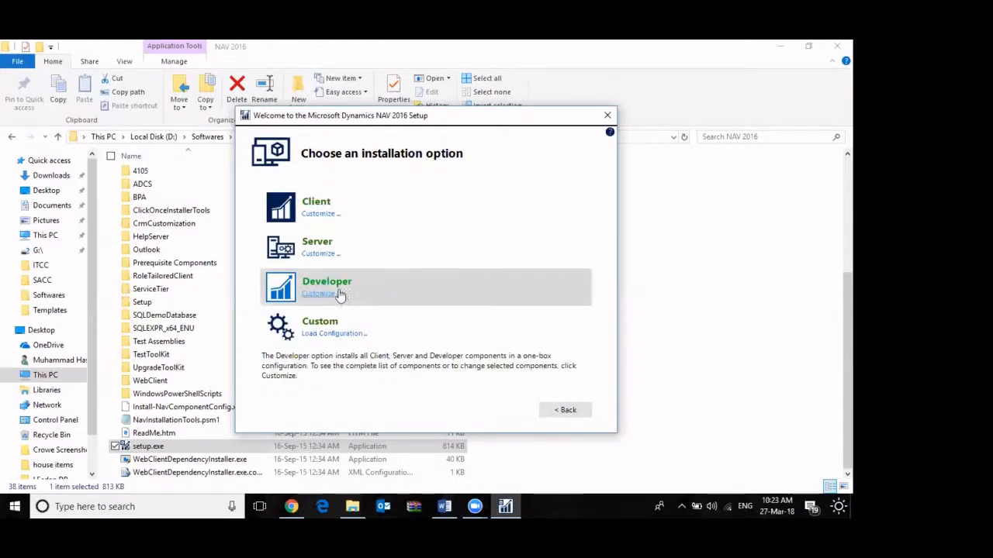
left_click(277, 330)
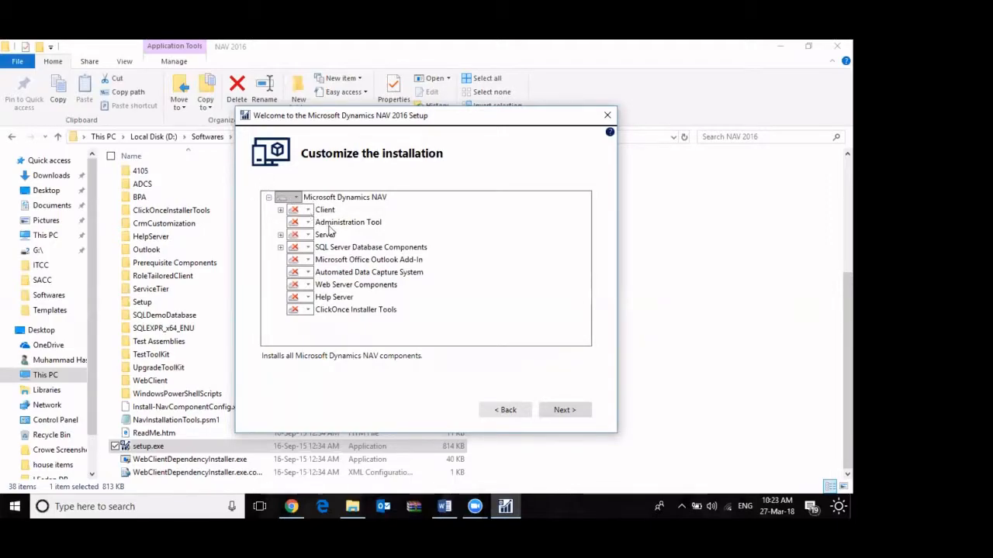
Set Client to Run all from My Computer and Administration Tool to Run from My Computer
left_click(306, 213)
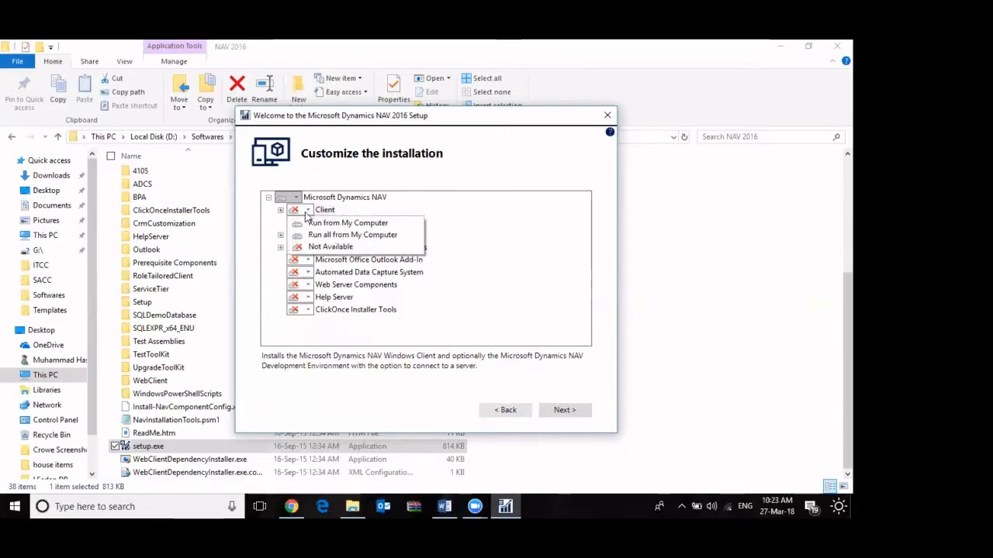
left_click(308, 207)
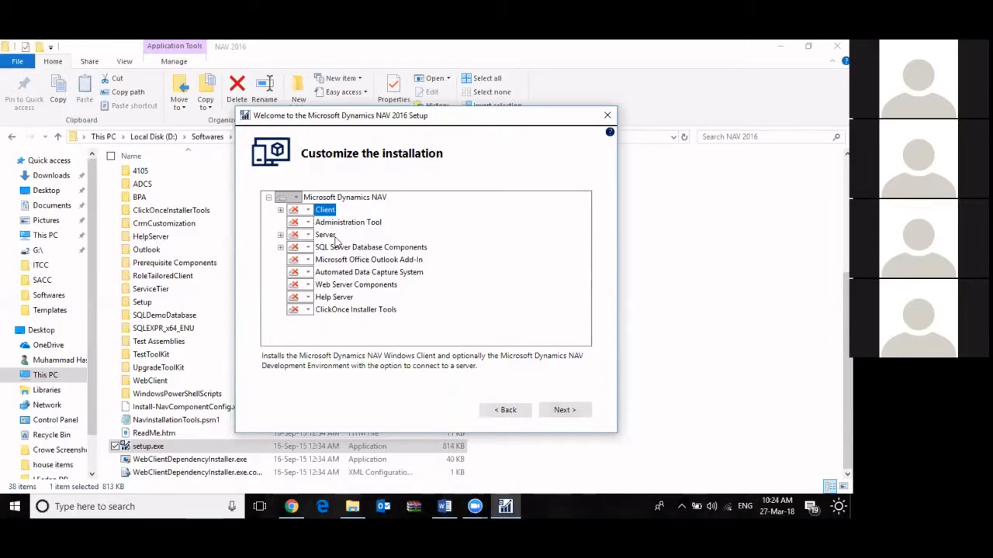
left_click(308, 211)
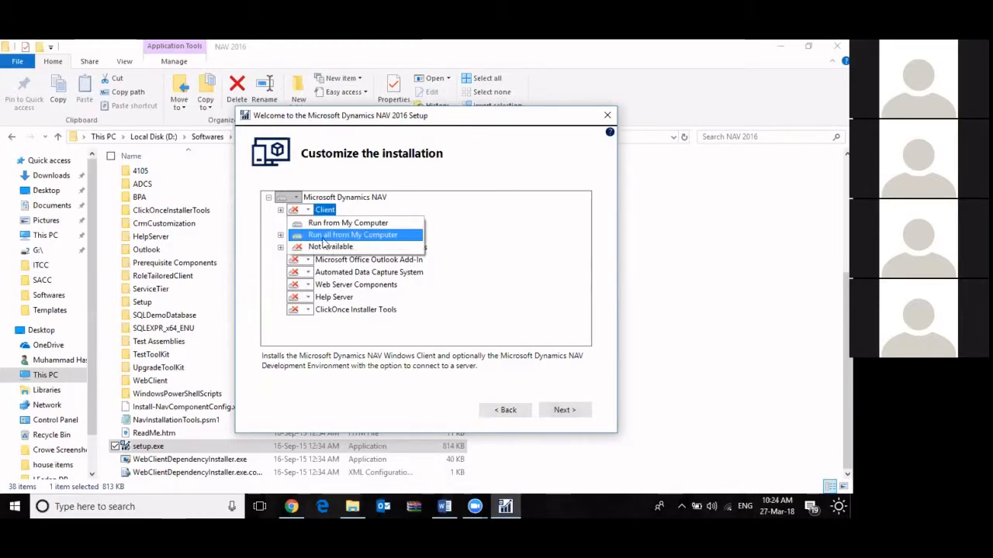
left_click(325, 236)
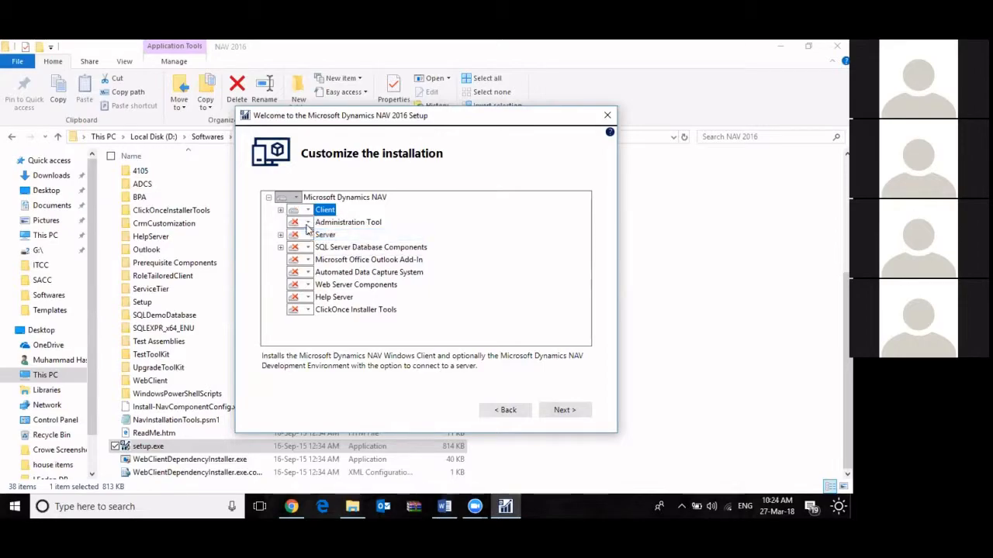
left_click(308, 222)
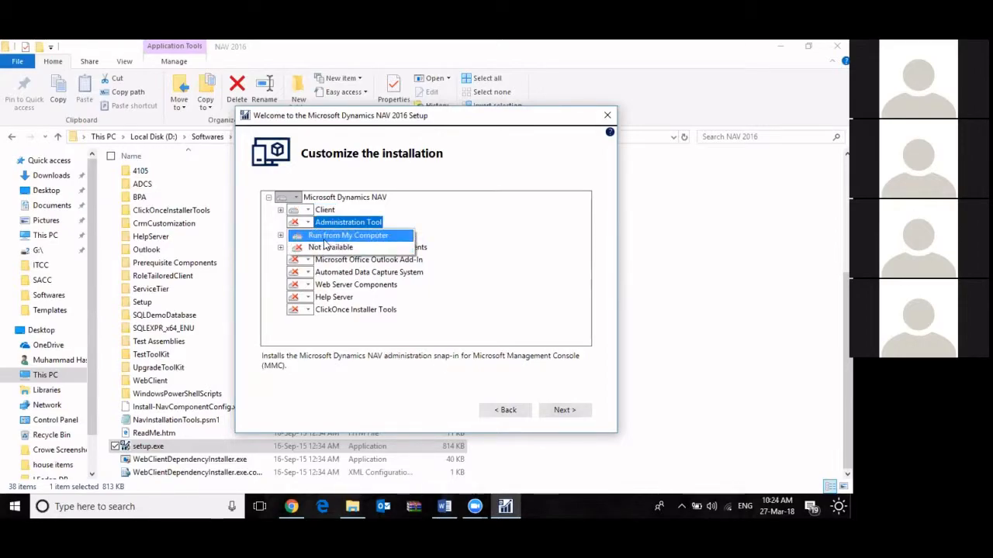
left_click(325, 238)
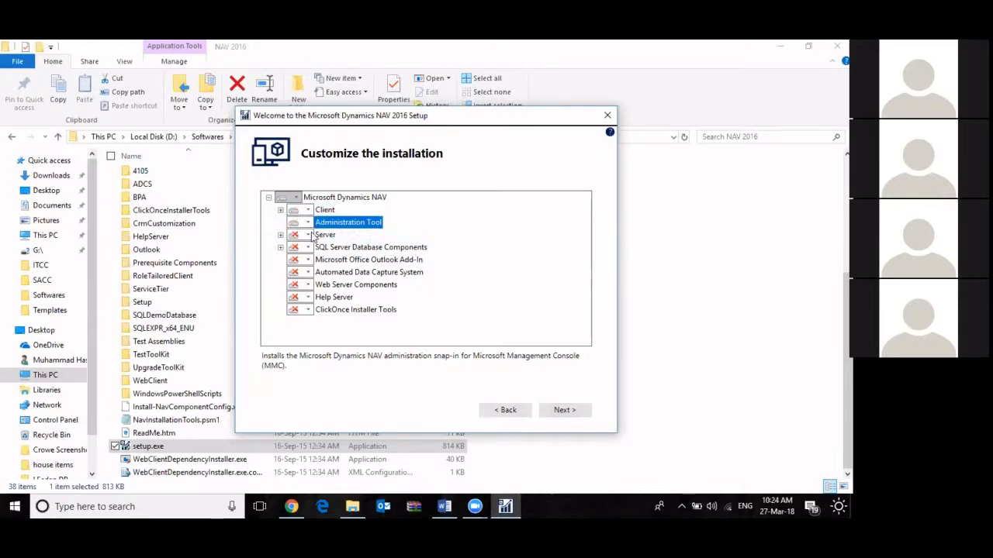
Set both Server and SQL Server Database Components to Run all from My Computer
left_click(308, 235)
left_click(346, 260)
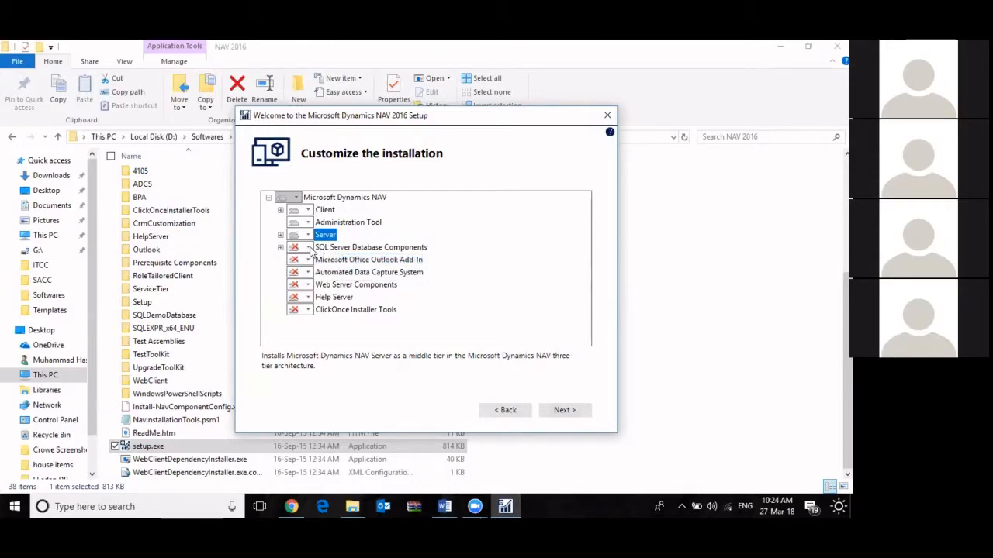
left_click(308, 248)
left_click(333, 272)
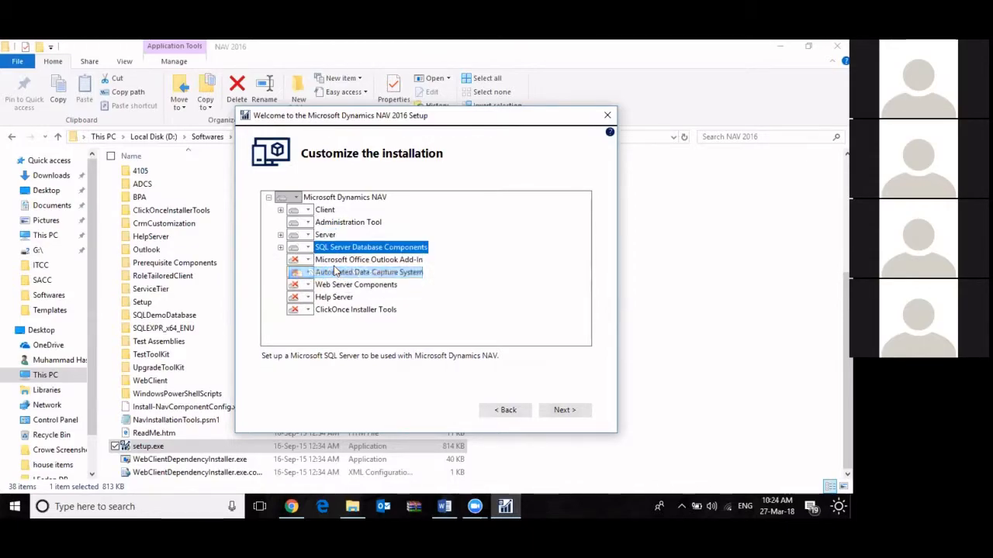
Review the install choices for Server, Administration Tool, SQL Server Database Components and Client
left_click(360, 259)
left_click(363, 248)
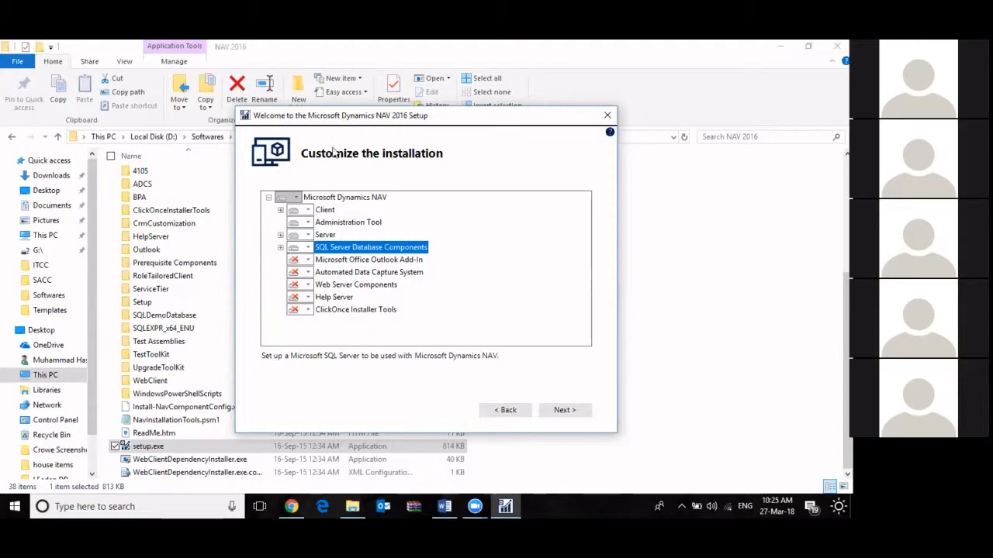
left_click(307, 235)
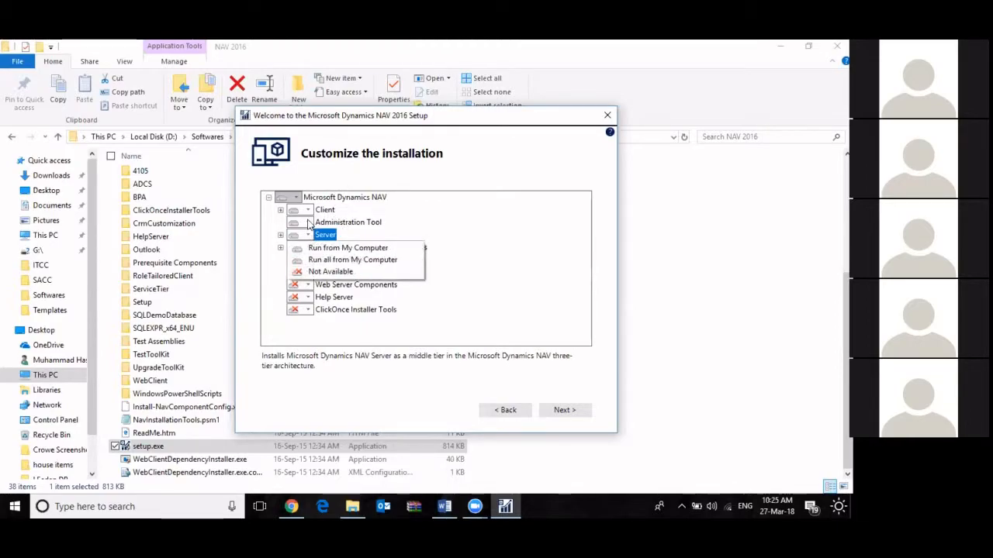
left_click(307, 223)
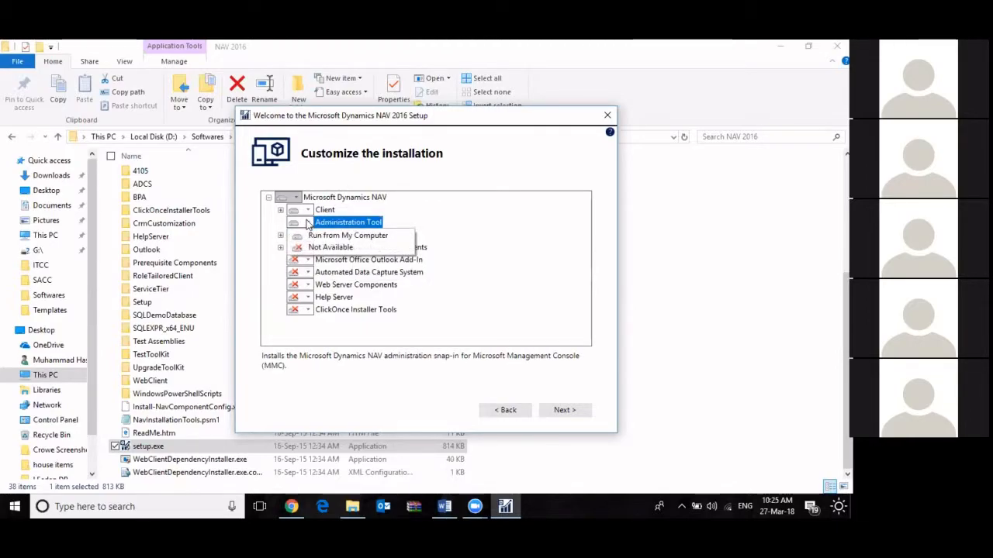
left_click(292, 237)
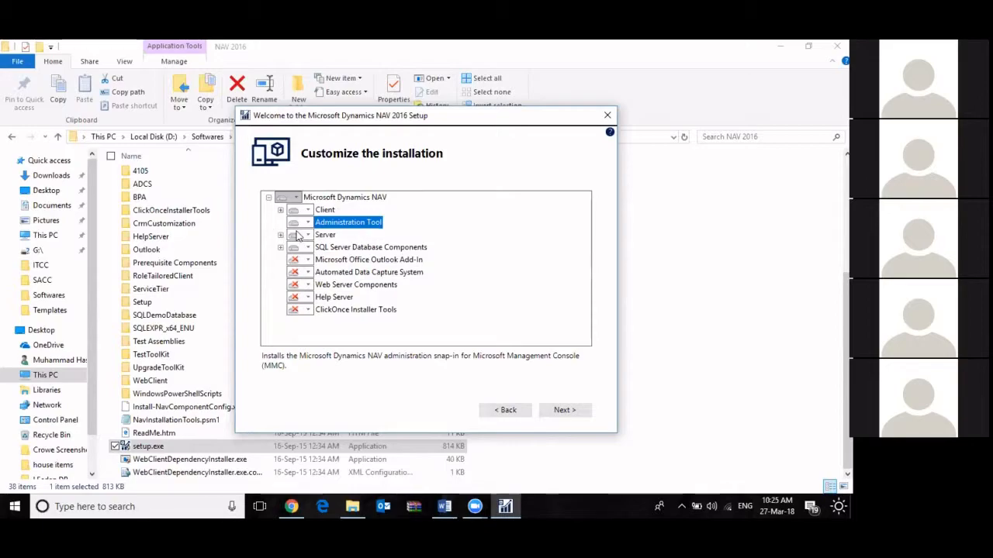
left_click(293, 238)
left_click(296, 249)
left_click(295, 249)
left_click(267, 254)
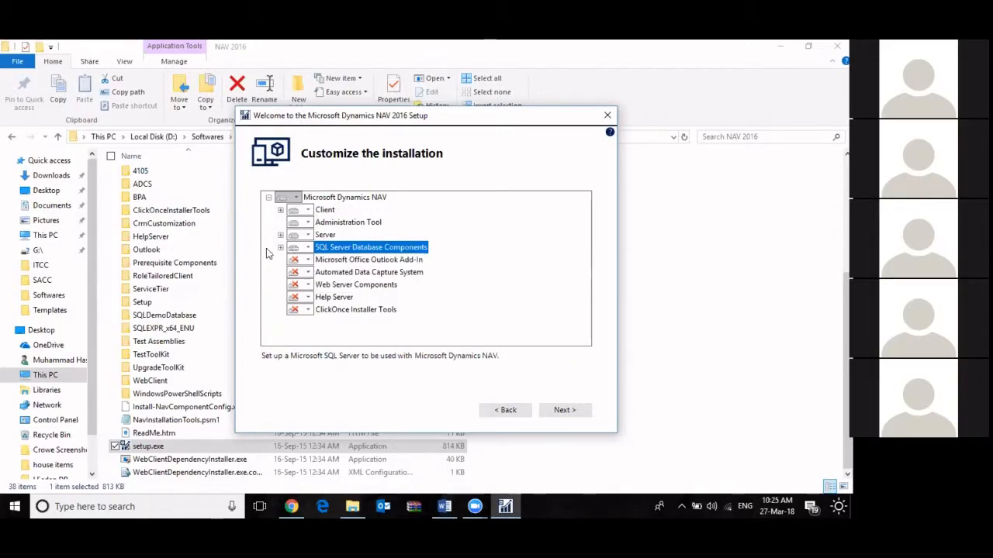
left_click(307, 211)
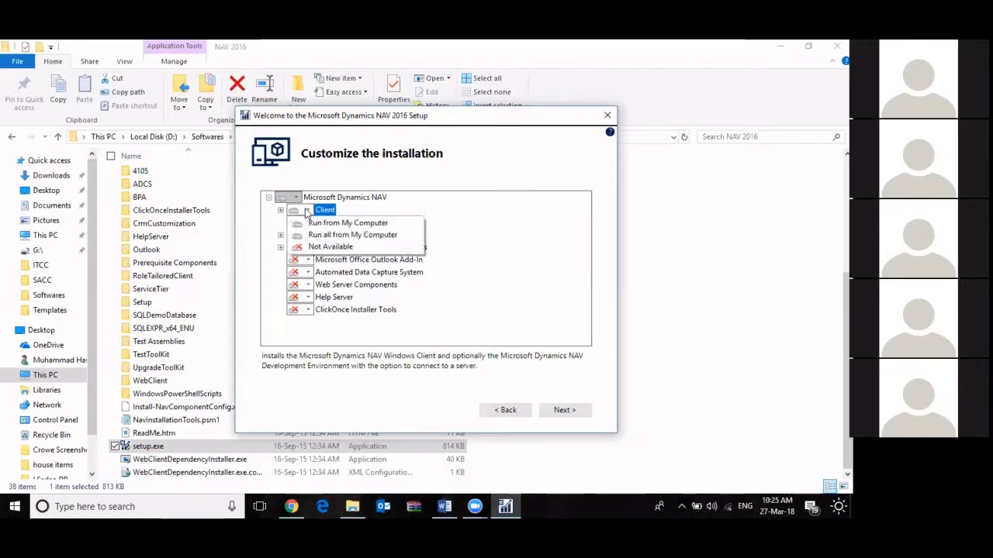
left_click(265, 223)
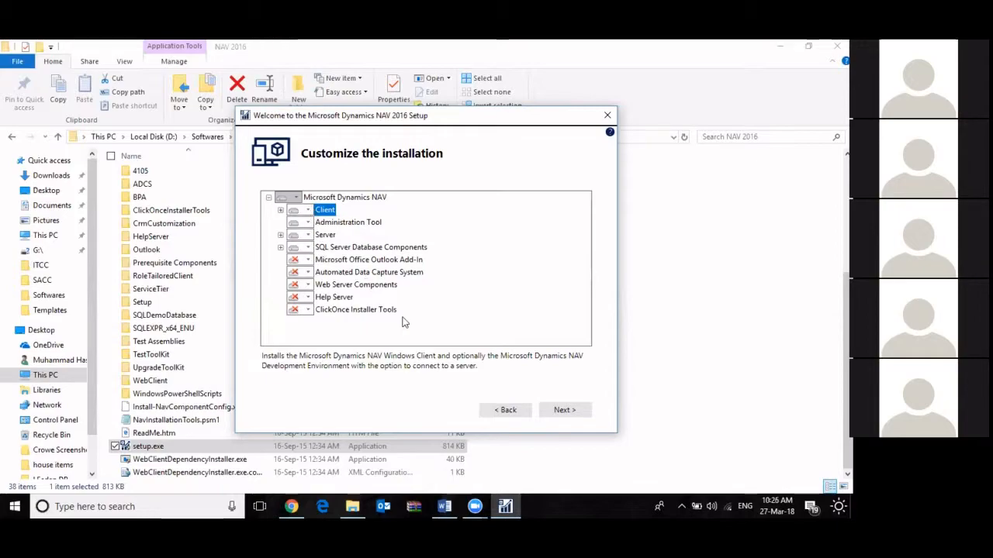
Continue to the installation parameters and examine the Server Name and Service Name
left_click(572, 408)
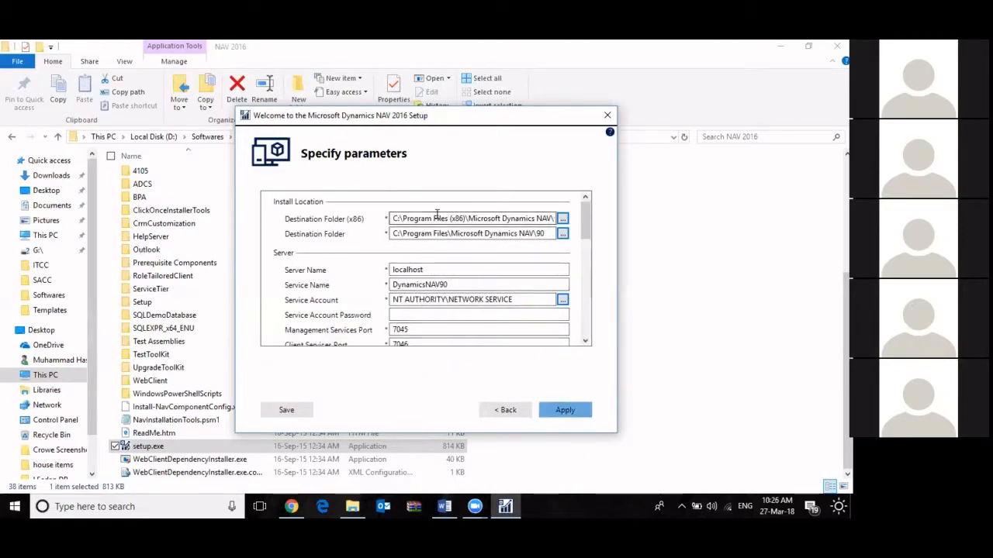
double_click(433, 269)
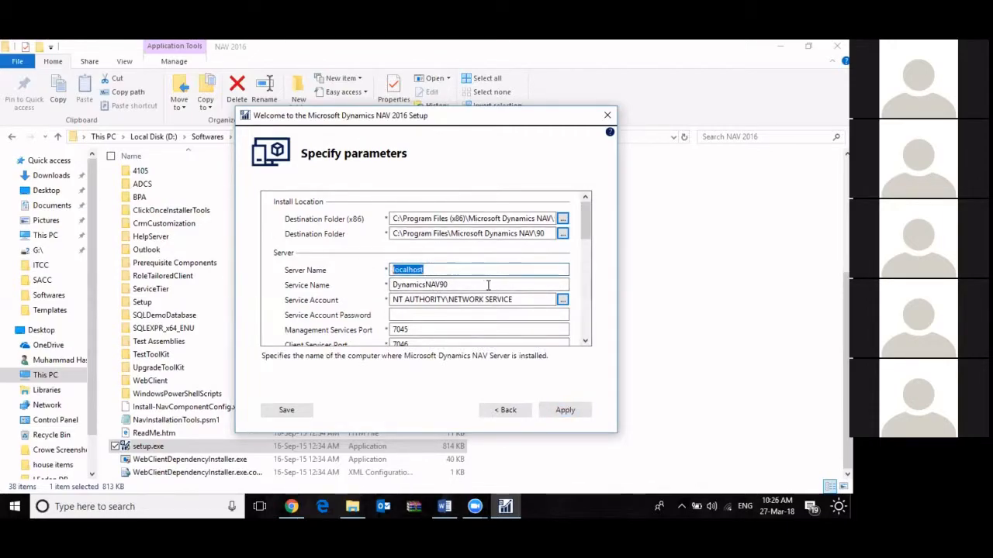
left_click(453, 269)
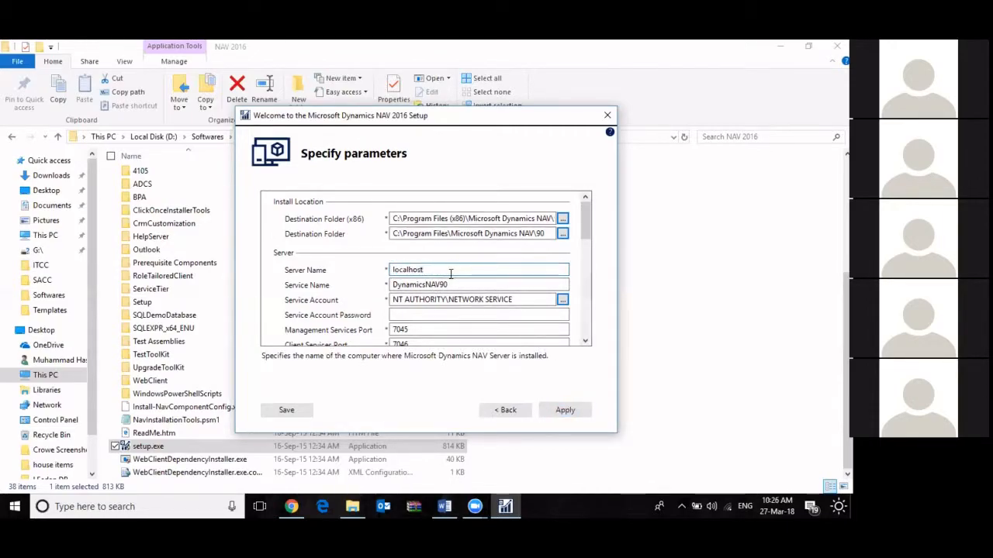
double_click(439, 270)
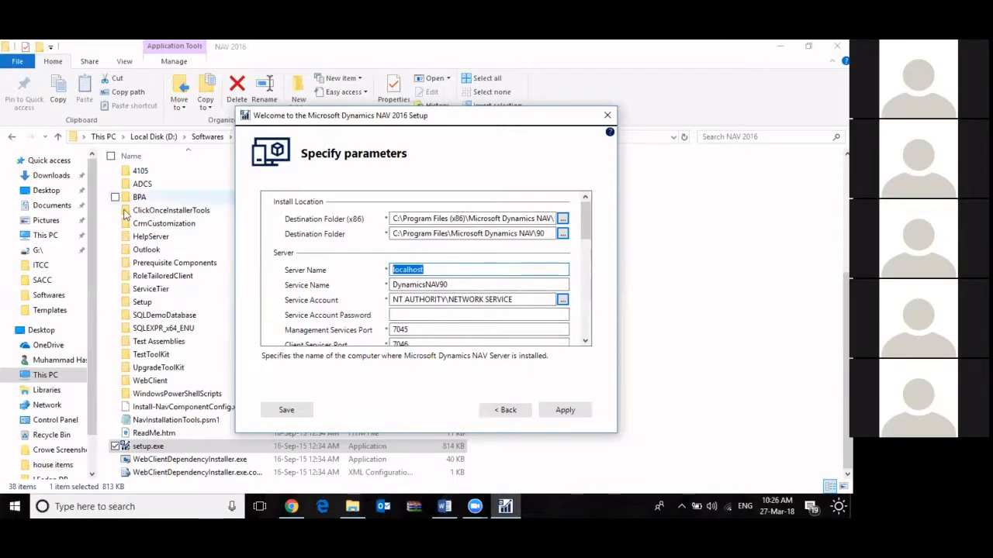
left_click(481, 285)
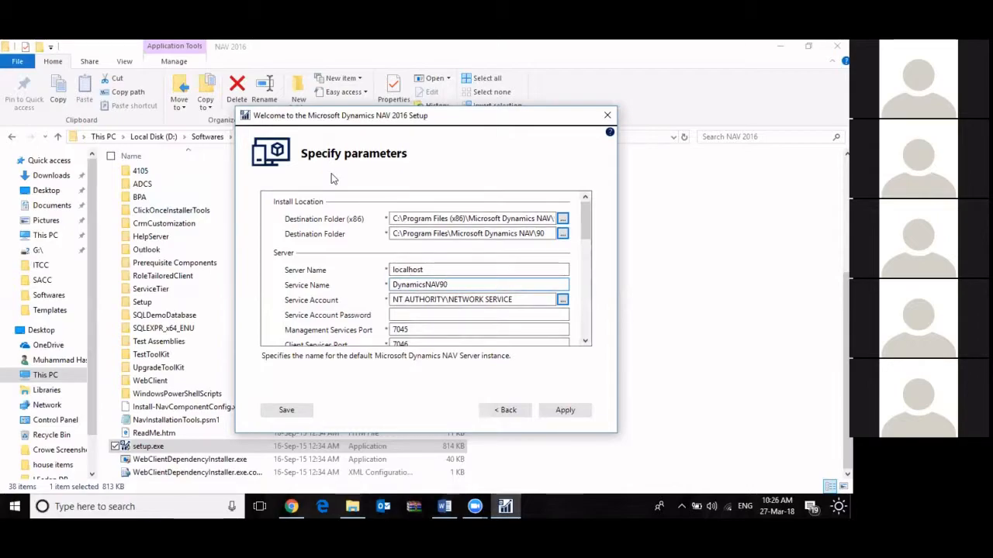
left_click(458, 284)
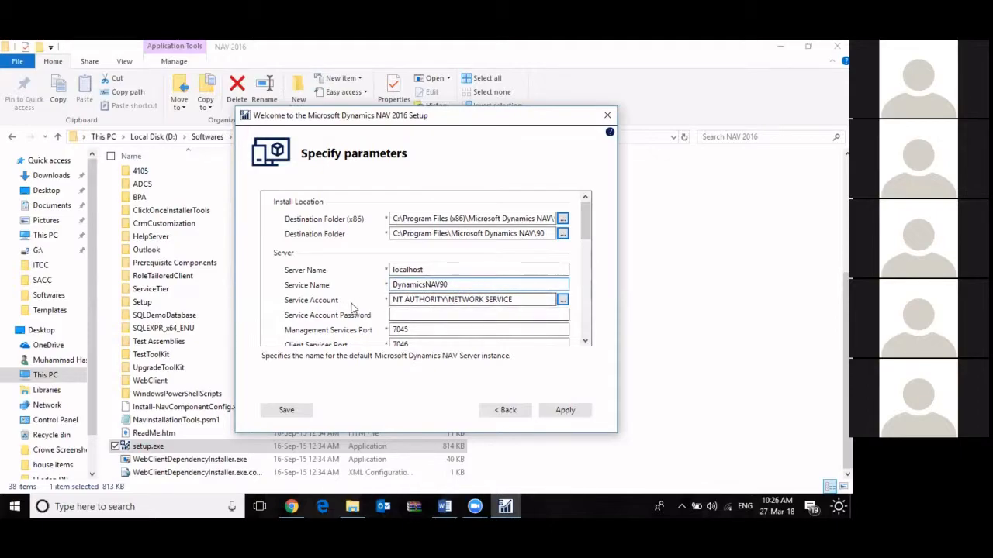
List the available user accounts for the Service Account and try to select one
scroll(411, 302, "down", 2)
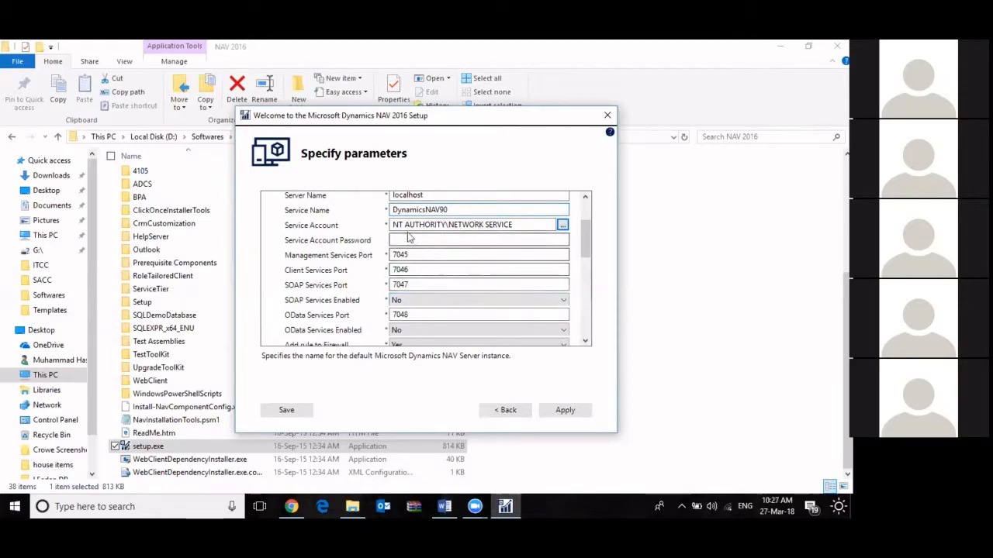
left_click(514, 224)
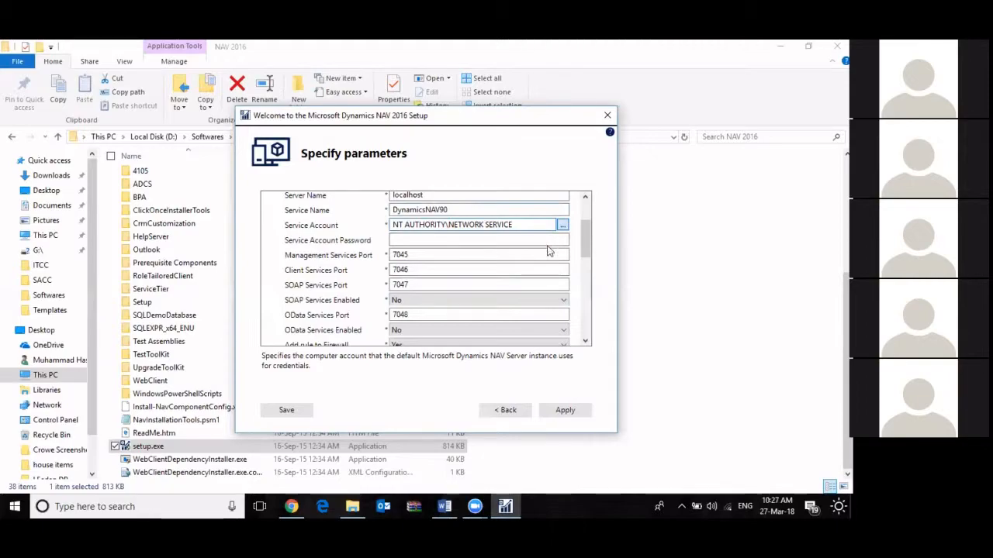
left_click(562, 225)
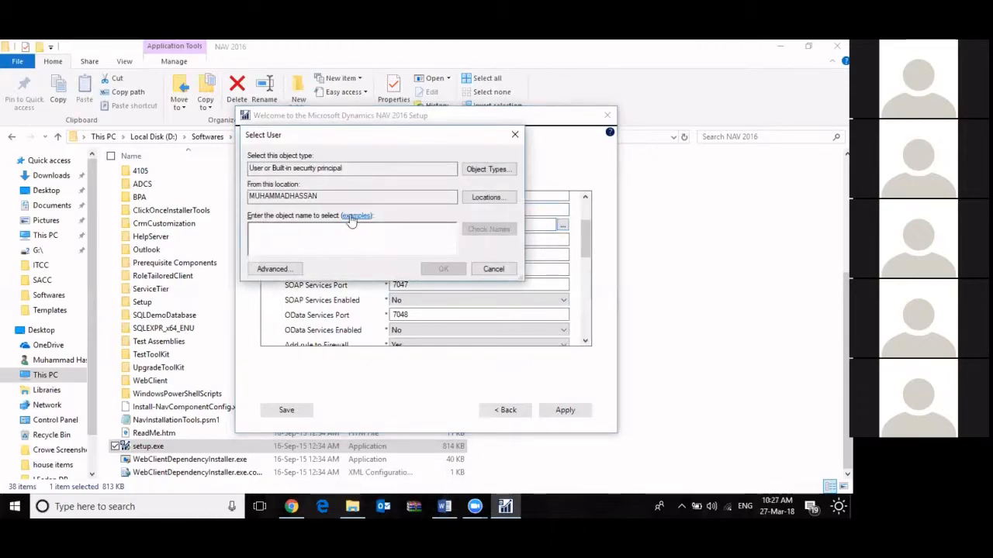
left_click(289, 268)
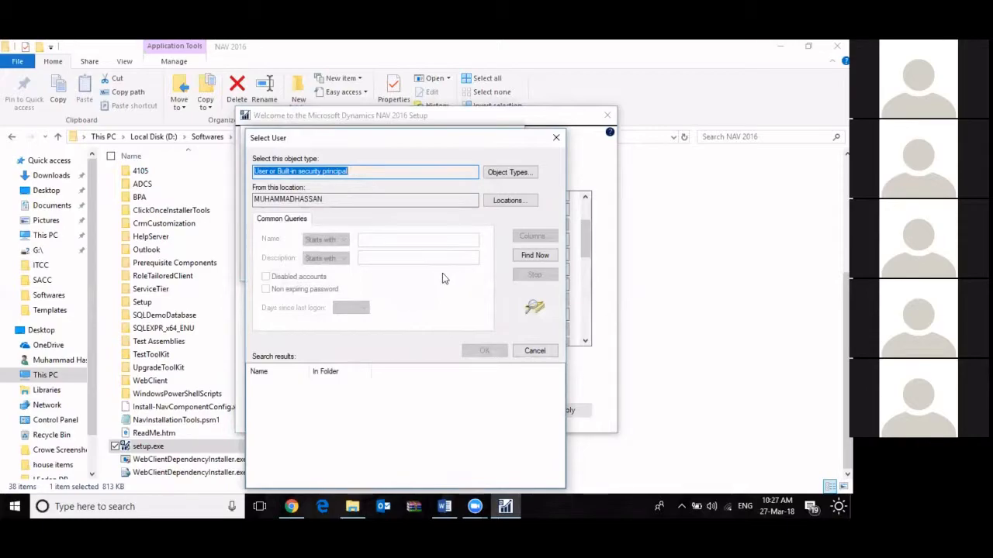
left_click(532, 258)
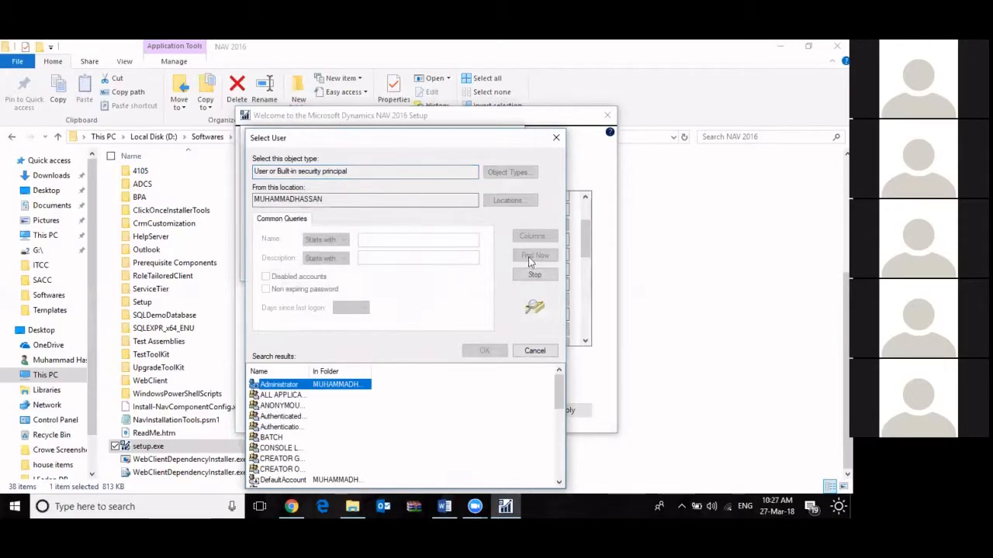
scroll(286, 411, "down", 1)
scroll(283, 411, "down", 2)
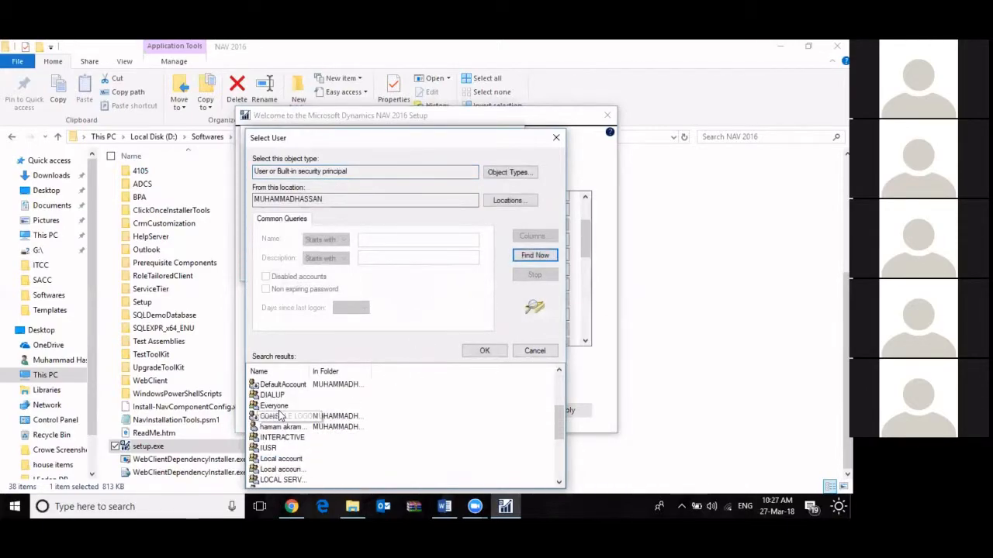
scroll(282, 408, "up", 3)
double_click(284, 386)
left_click(443, 269)
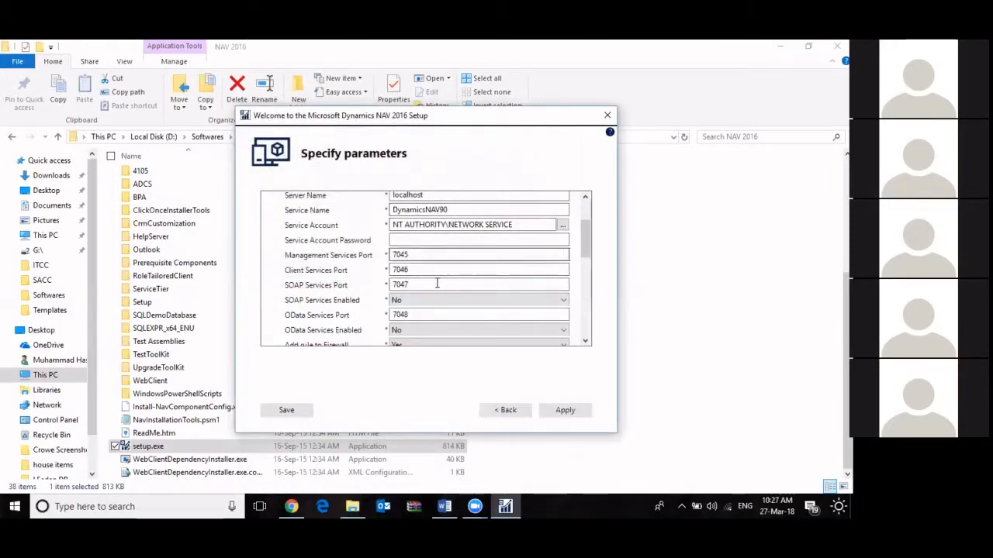
Examine the server's Management, Client, SOAP and OData Services Port parameters
left_click(424, 253)
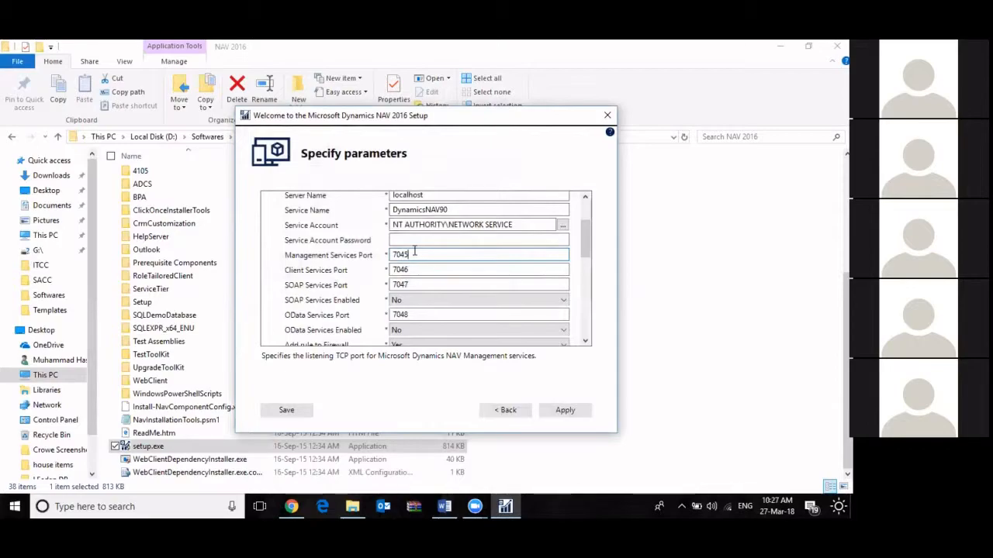
left_click_drag(417, 254, 342, 236)
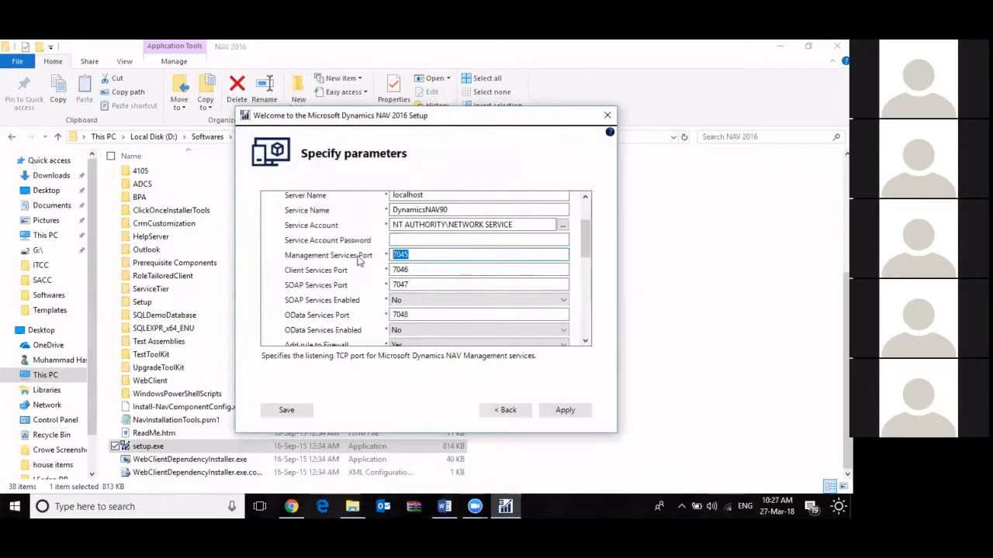
left_click(400, 269)
left_click(426, 285)
key("Tab")
key("Tab")
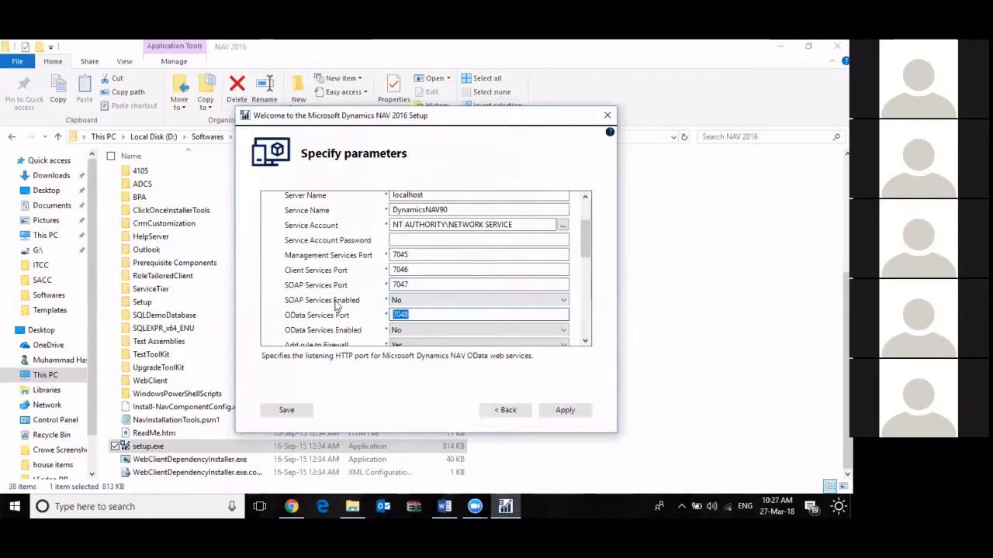
key("shift+Tab")
key("shift+Tab")
key("shift+Tab")
key("shift+Tab")
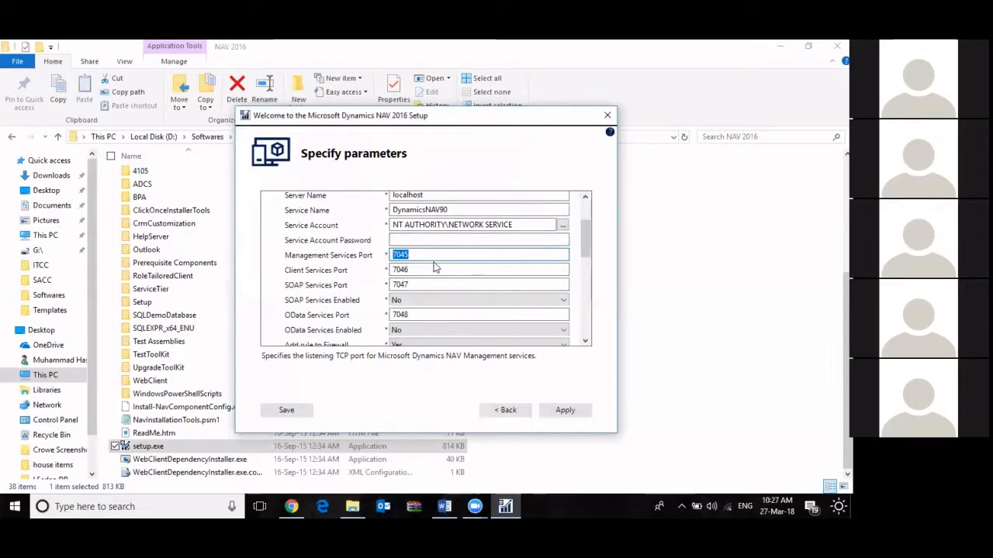
left_click(420, 259)
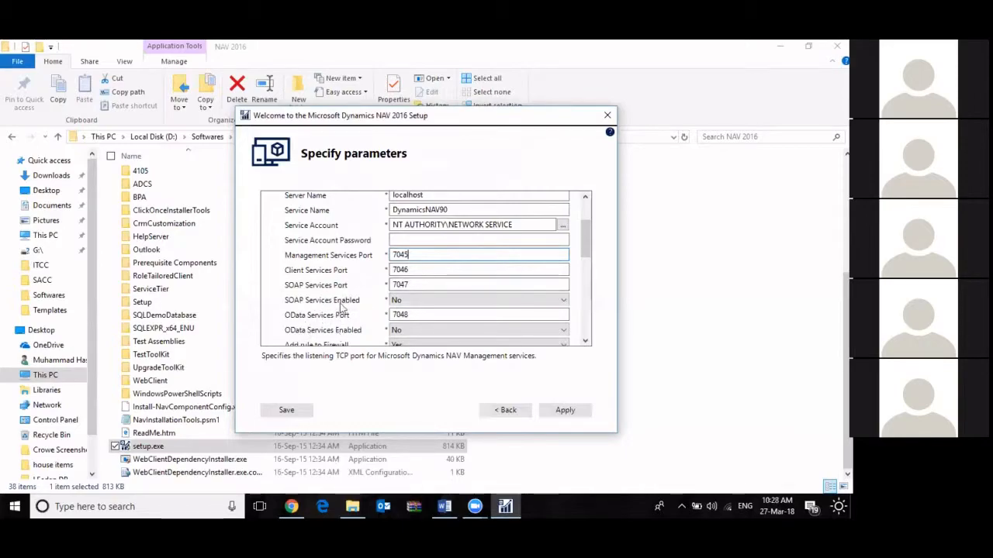
Review the SOAP Services Enabled, OData Services Enabled and Add rule to Firewall parameters
scroll(367, 286, "down", 2)
scroll(367, 286, "up", 2)
scroll(303, 306, "down", 2)
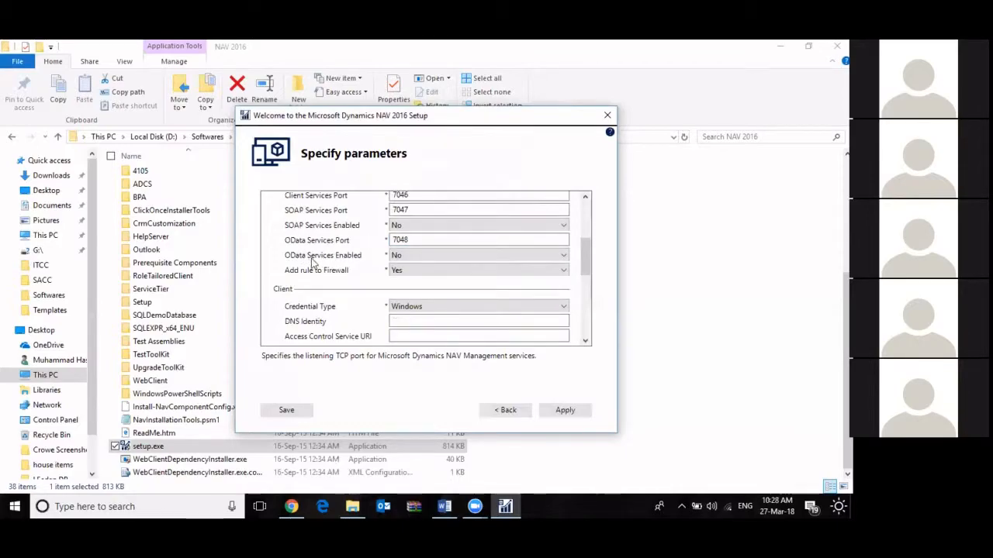
scroll(325, 275, "up", 2)
scroll(324, 275, "down", 2)
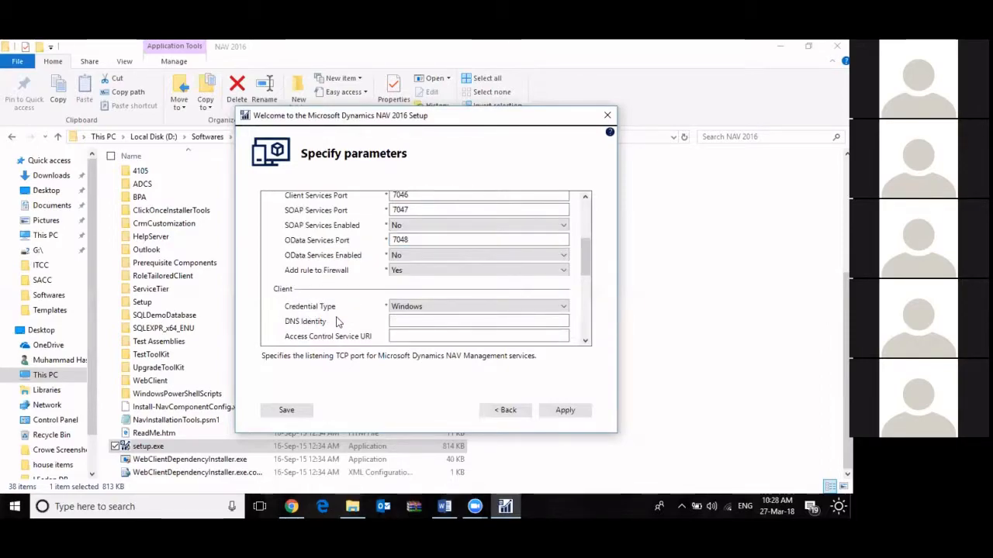
Examine the available Credential Type options for the client and leave the choice as it is
left_click(412, 307)
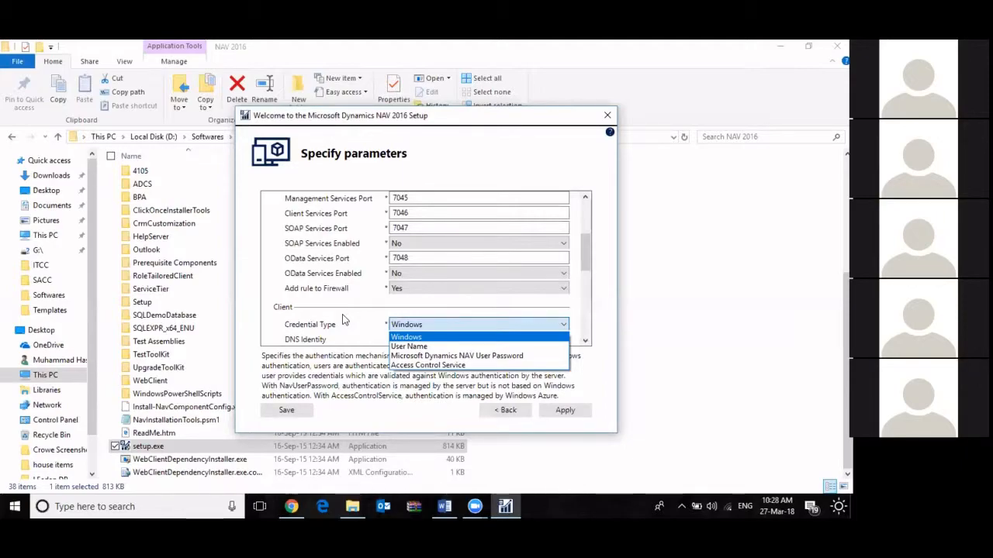
left_click(14, 506)
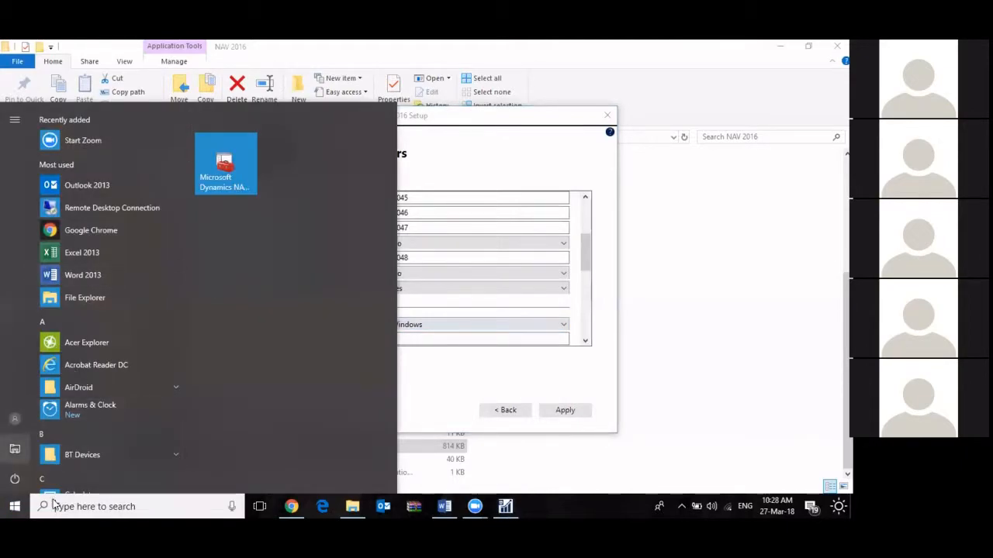
left_click(14, 506)
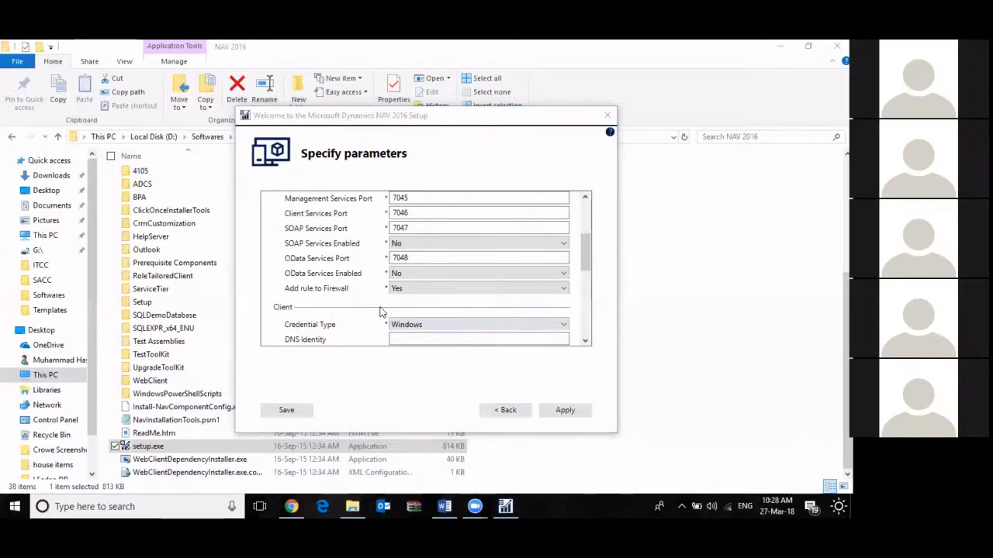
left_click(430, 324)
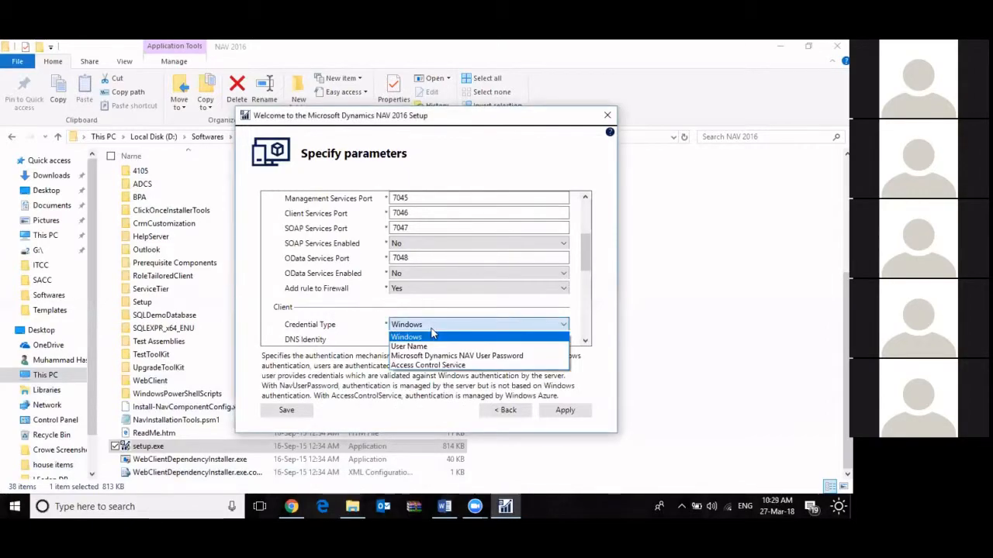
left_click(295, 311)
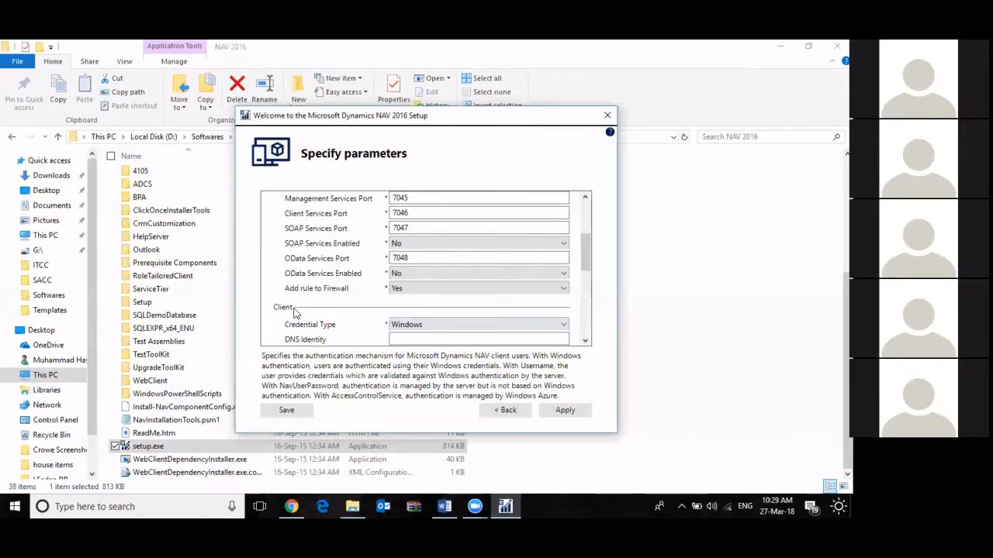
left_click(438, 324)
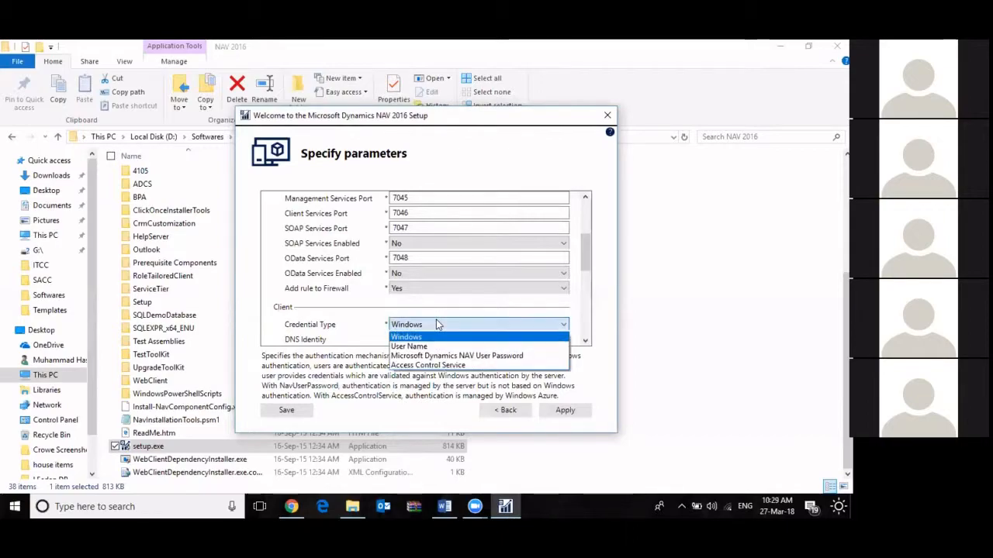
left_click(438, 324)
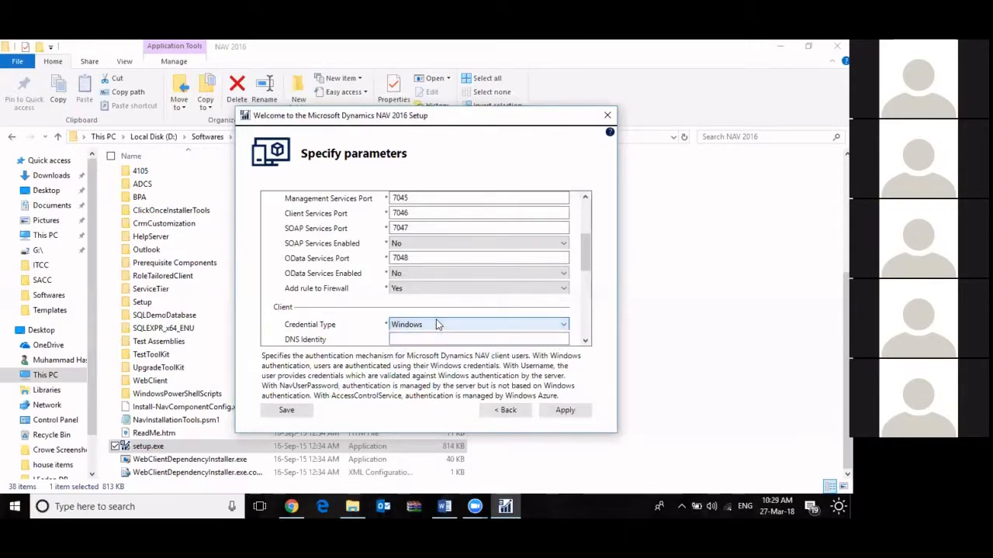
left_click(438, 324)
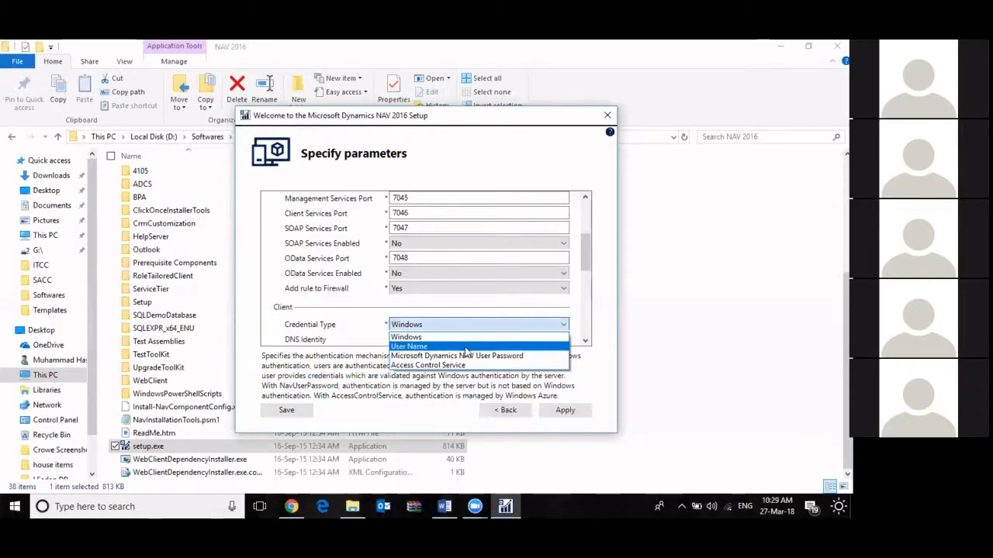
left_click(324, 297)
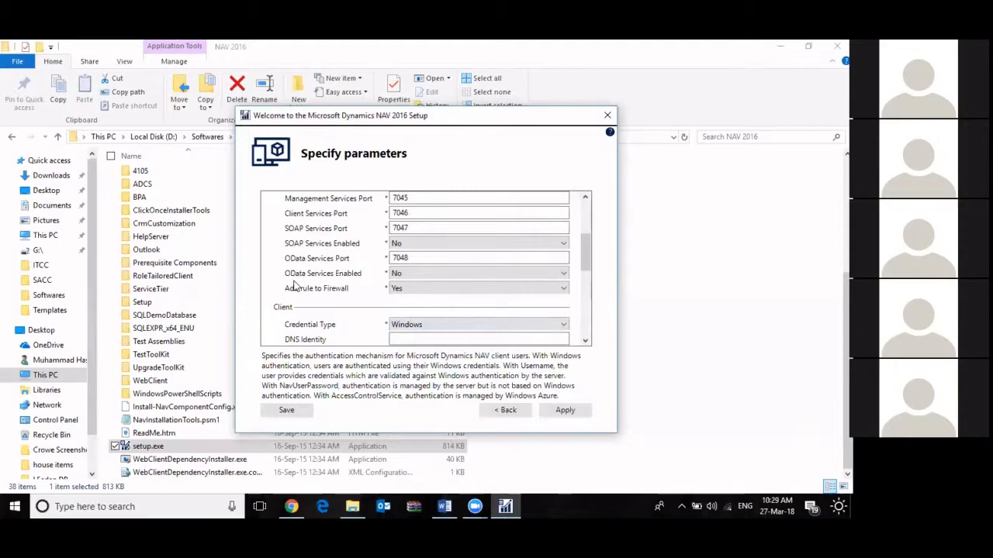
Review the SQL Server and SQL Server Instance parameters under SQL Server Database Components
scroll(293, 287, "down", 4)
scroll(293, 287, "up", 2)
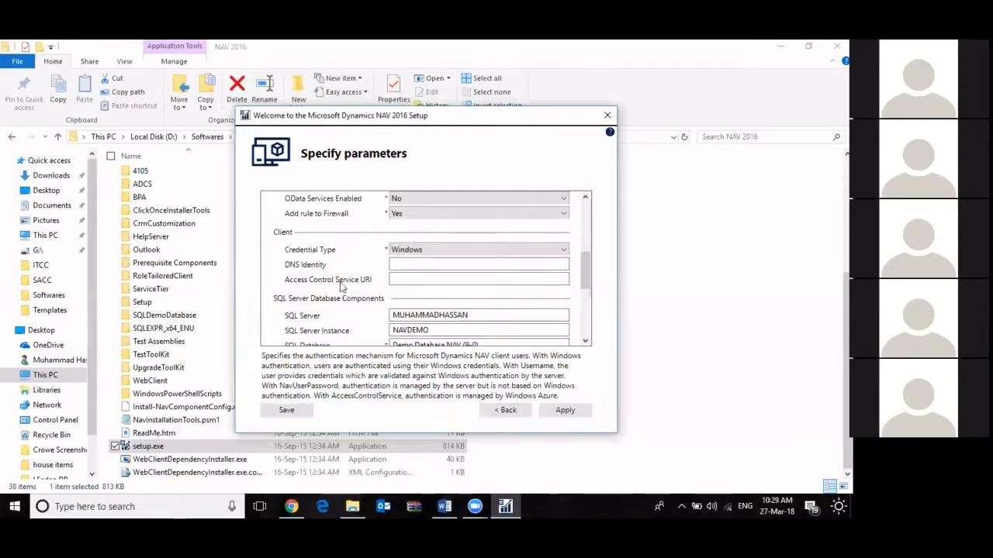
scroll(338, 284, "down", 2)
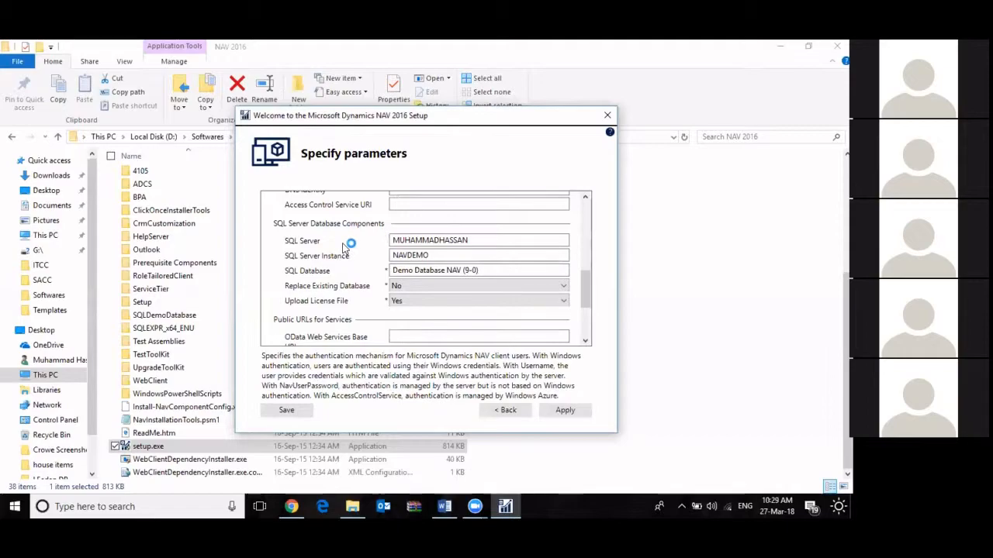
left_click(500, 240)
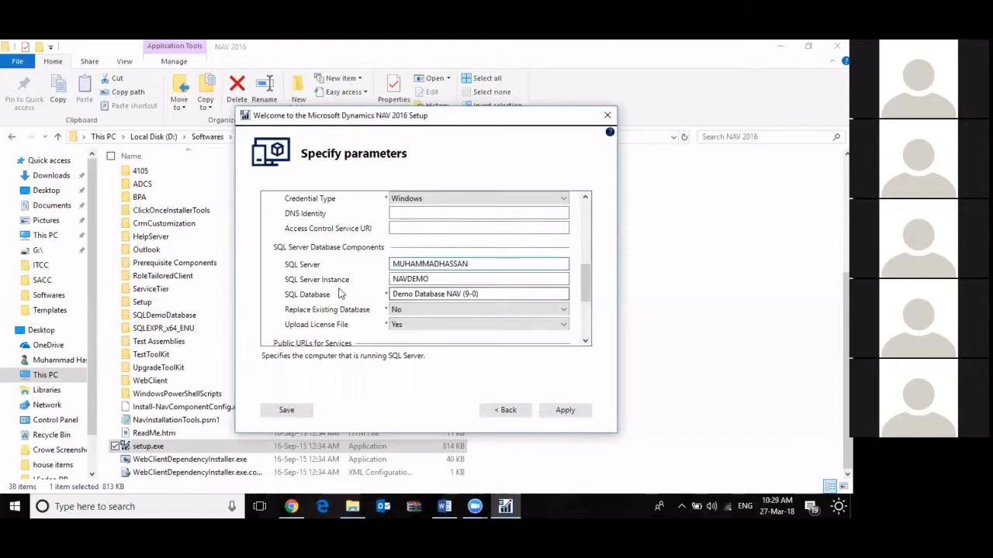
double_click(476, 264)
left_click_drag(479, 263, 373, 278)
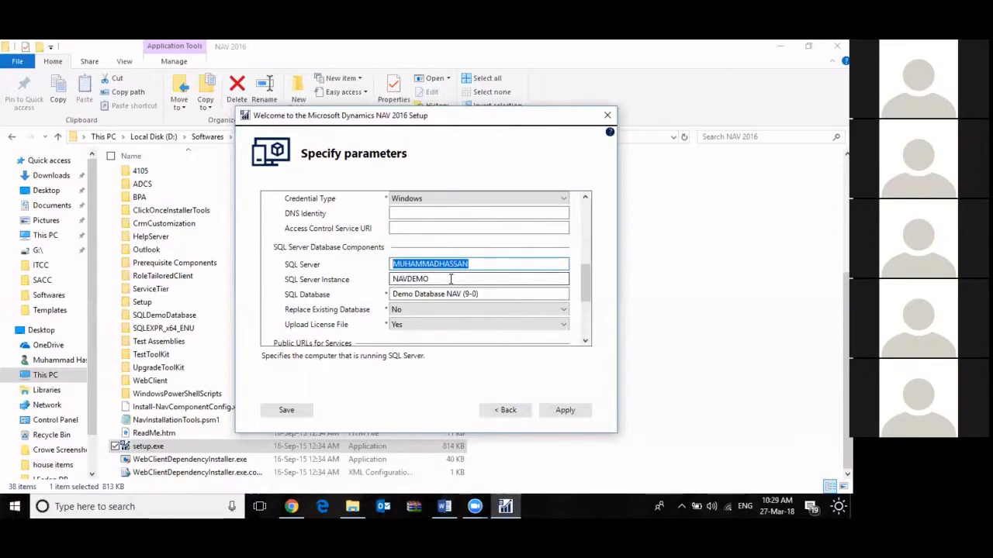
left_click(450, 279)
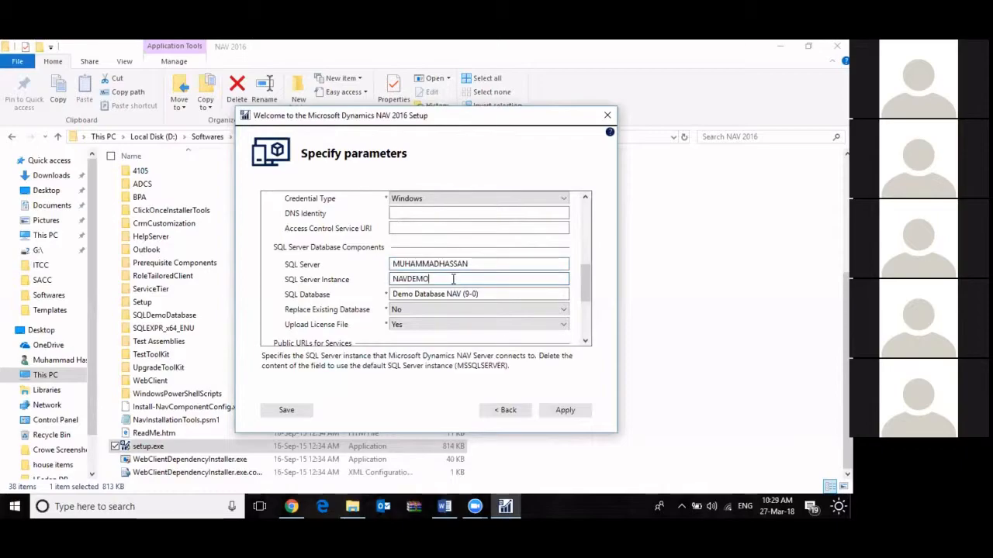
left_click_drag(453, 280, 376, 285)
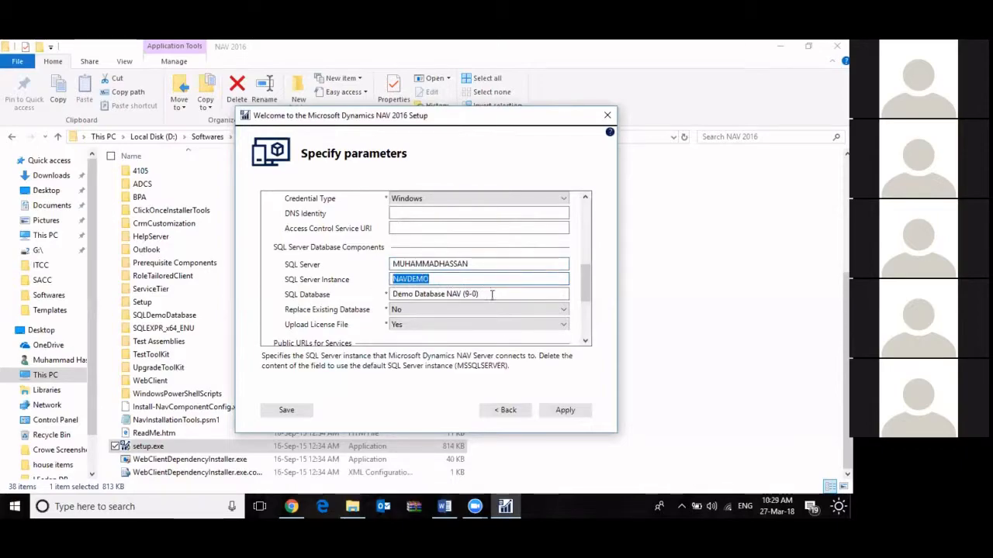
Launch SQL Server Management Studio by running ssms and connect to the local NAVDEMO instance with Windows Authentication
right_click(14, 507)
left_click(88, 462)
type("ssms")
key("Return")
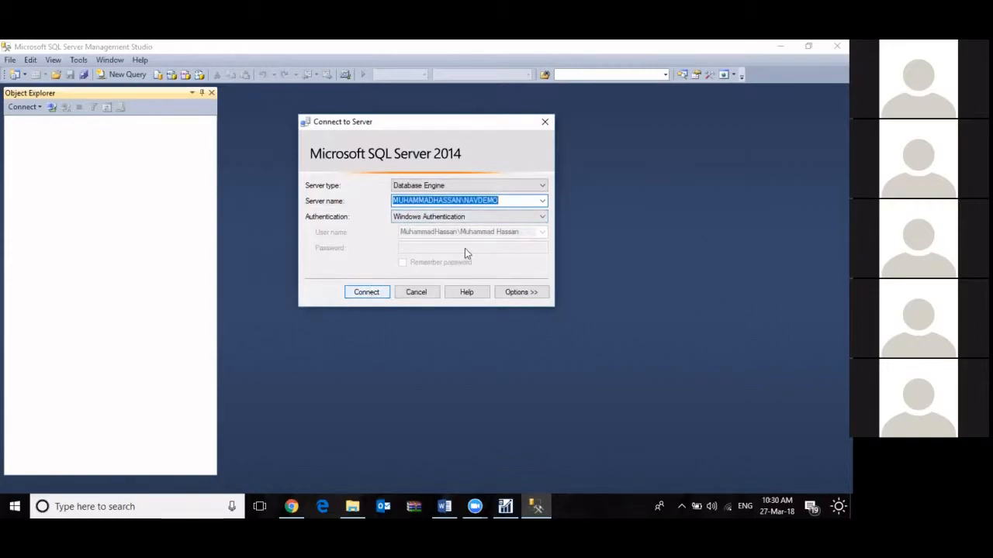
left_click(366, 294)
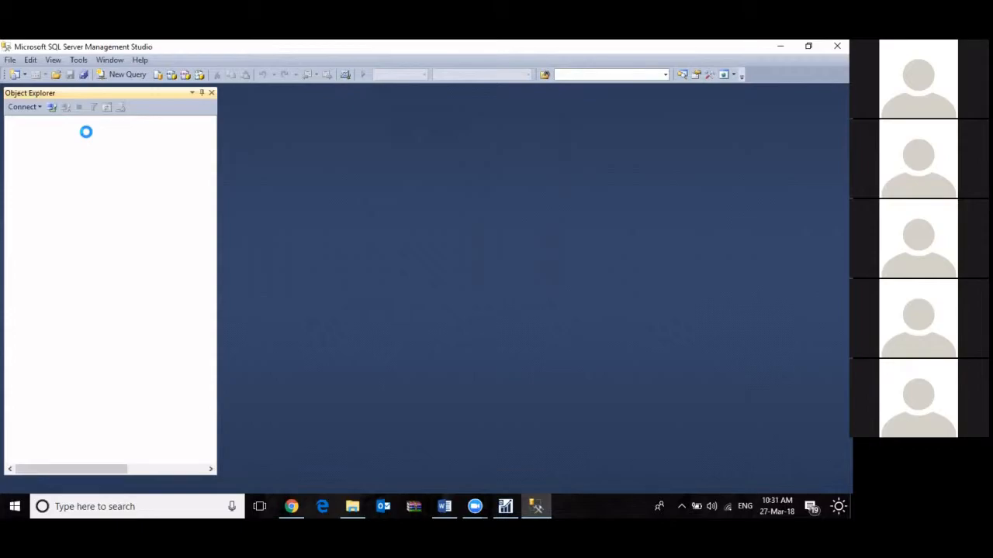
left_click(54, 133)
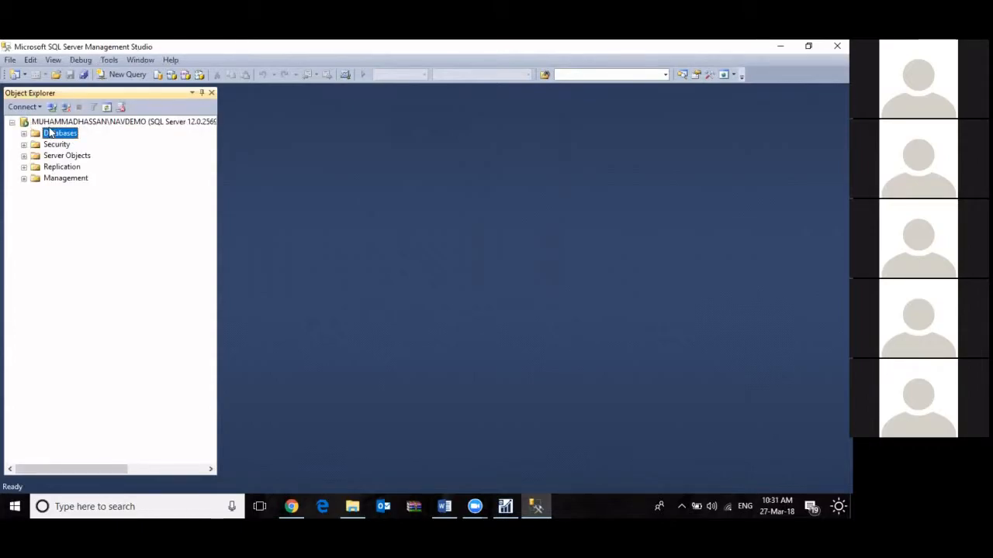
left_click(54, 122)
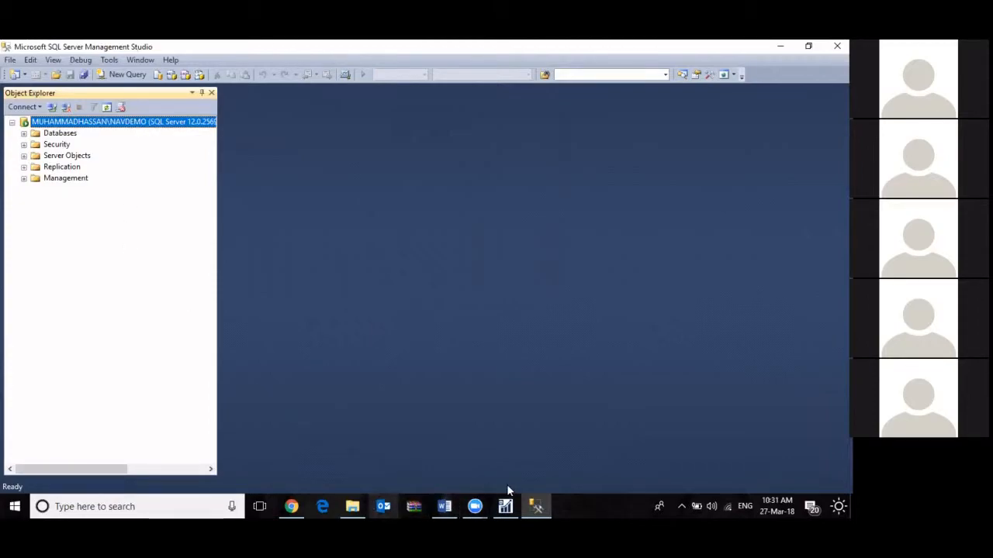
Return to the NAV 2016 setup and check its SQL Server Instance and SQL Database names against the connected server
left_click(505, 506)
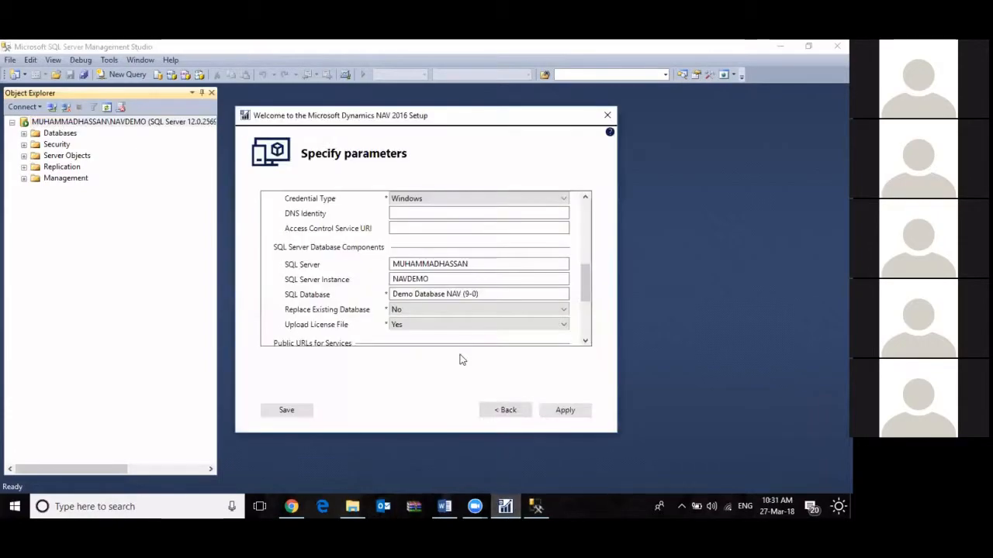
double_click(434, 278)
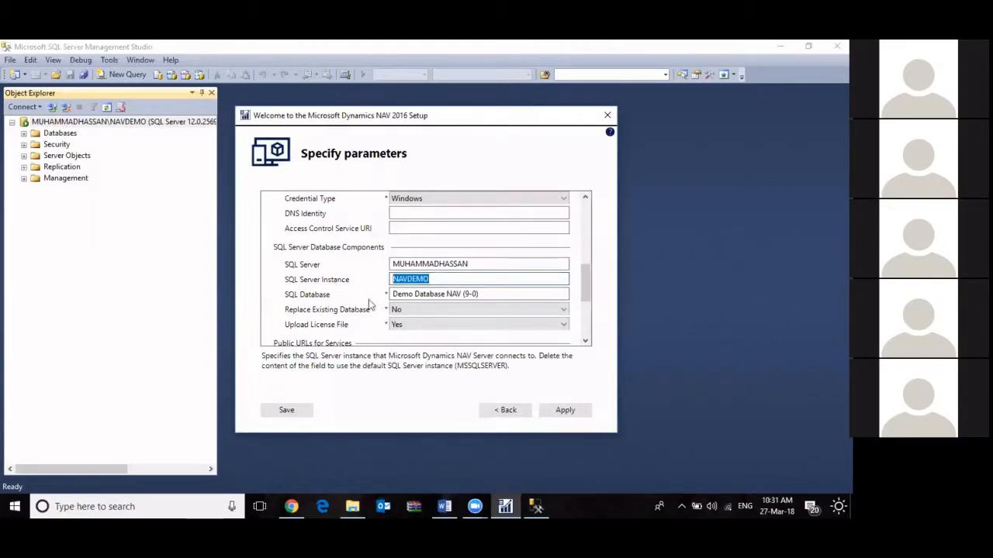
left_click(433, 281)
left_click_drag(483, 294, 391, 290)
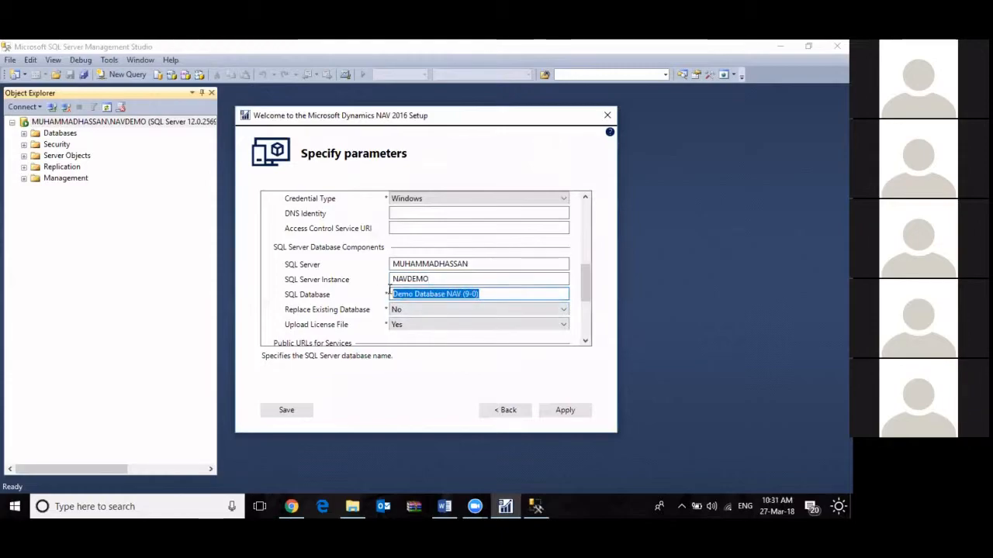
Expand Databases in SQL Server Management Studio and compare the entries with the SQL Database name in the NAV setup
left_click(24, 133)
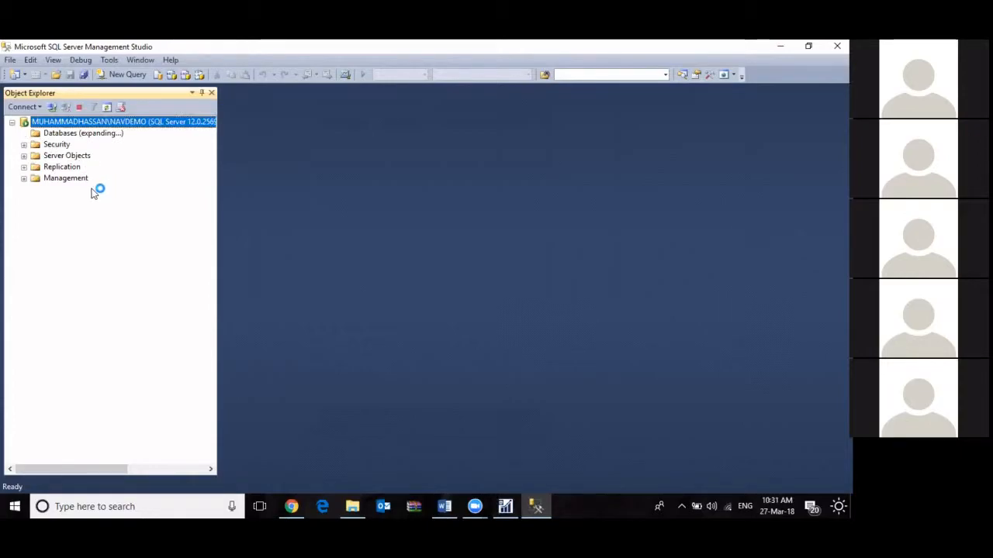
left_click(122, 211)
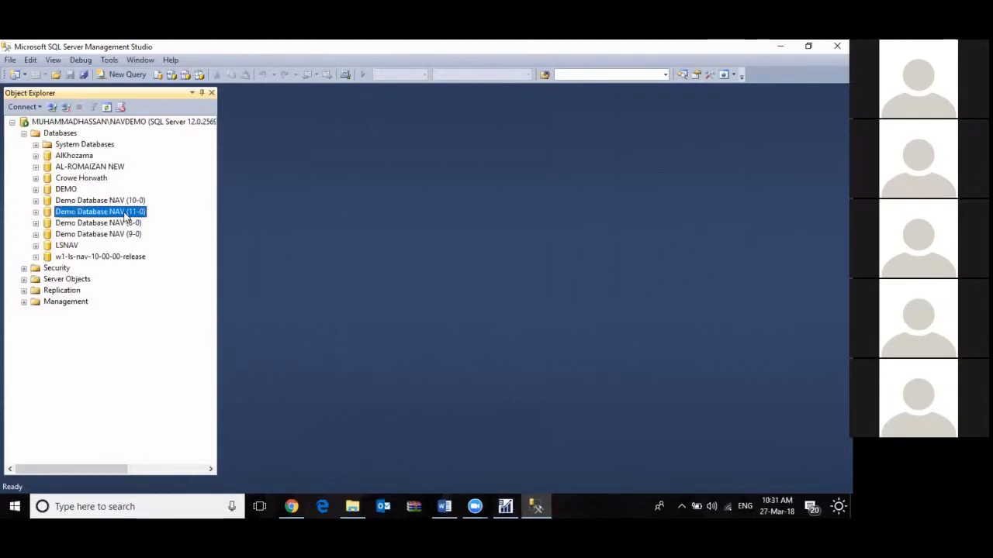
left_click(529, 505)
left_click_drag(500, 295, 359, 303)
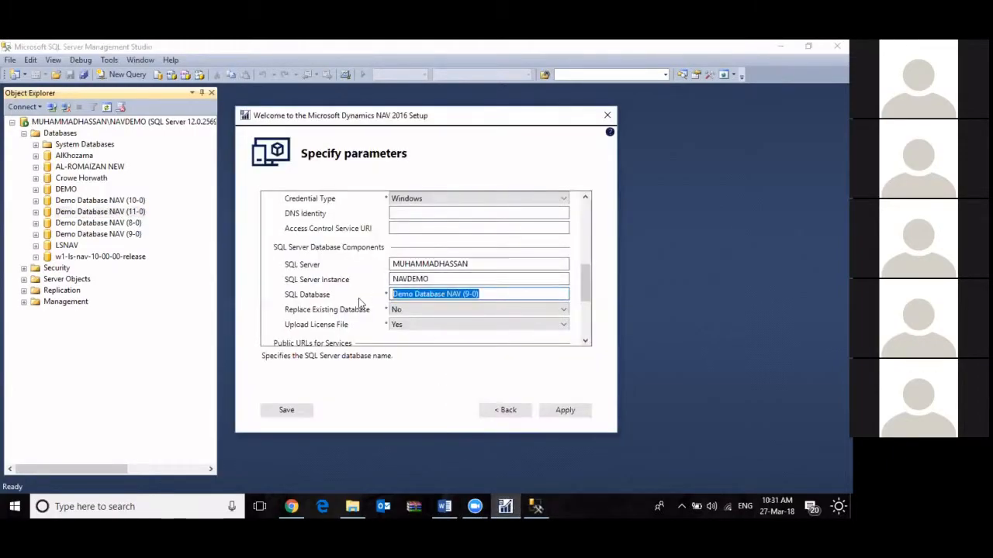
double_click(434, 280)
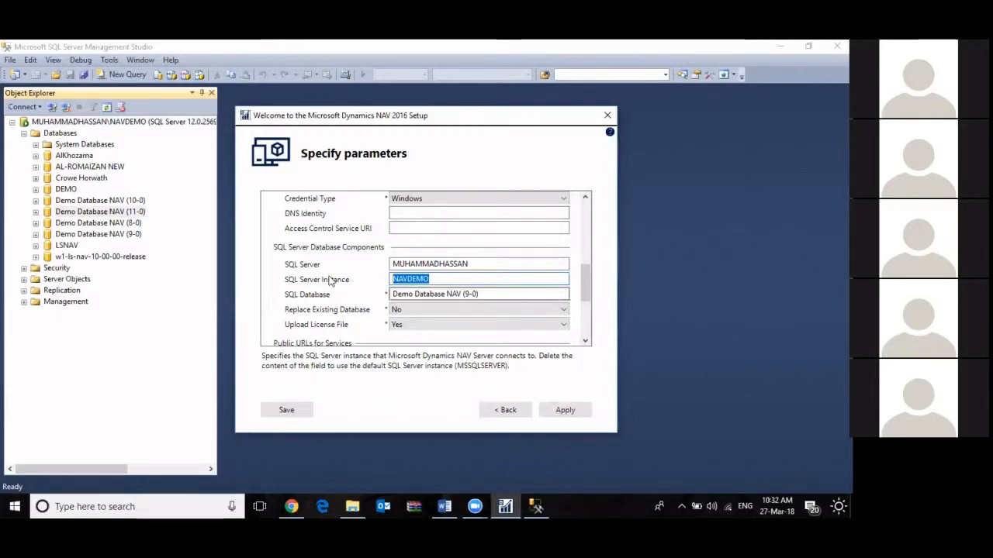
Examine the credential types offered for the Client component in the NAV 2016 setup, keeping Windows selected
scroll(331, 281, "up", 8)
scroll(331, 281, "down", 2)
scroll(364, 311, "down", 3)
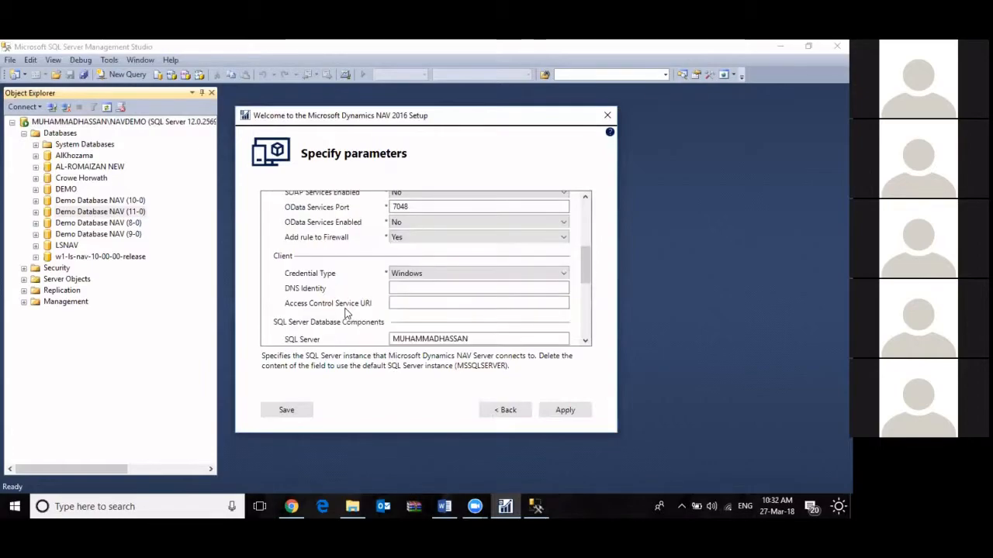
left_click(424, 272)
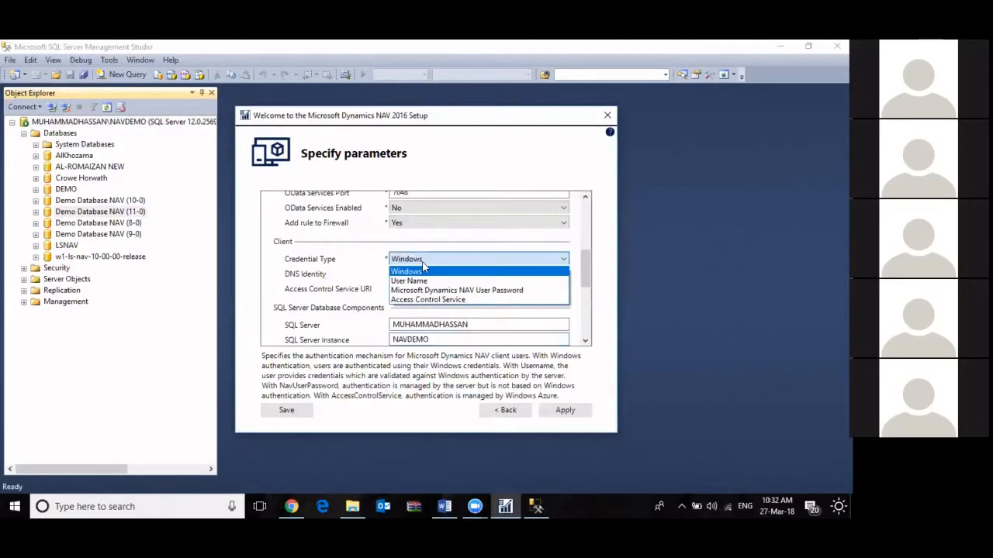
left_click(424, 272)
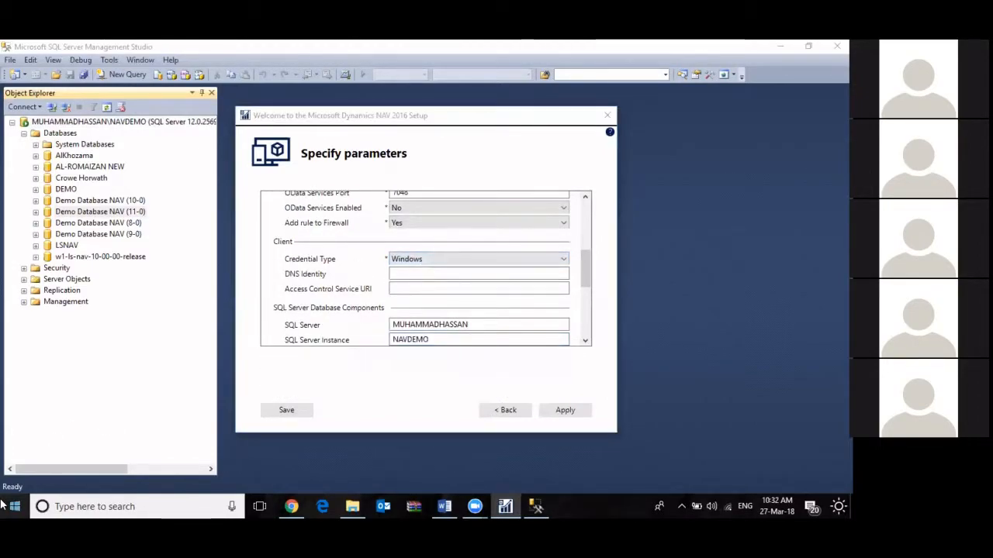
left_click(6, 506)
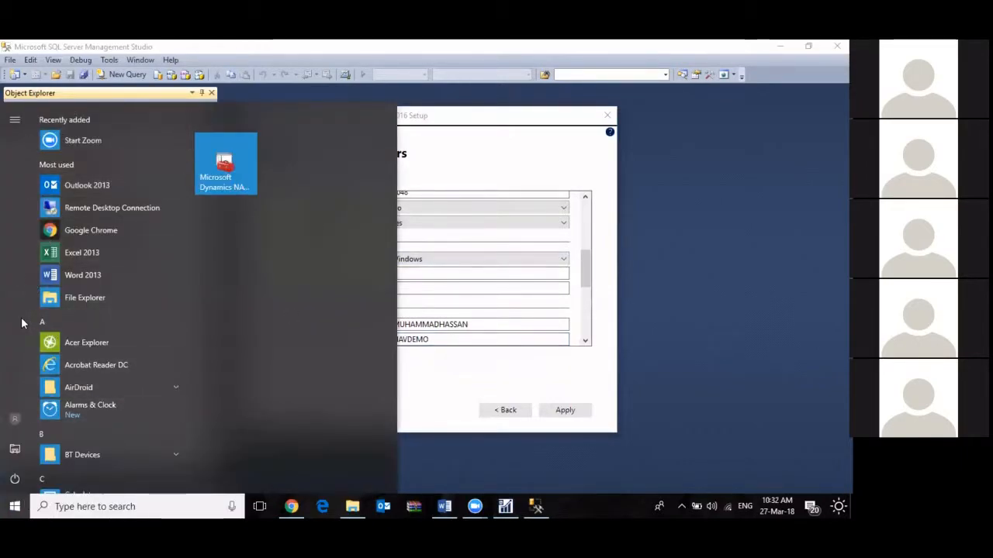
left_click(4, 505)
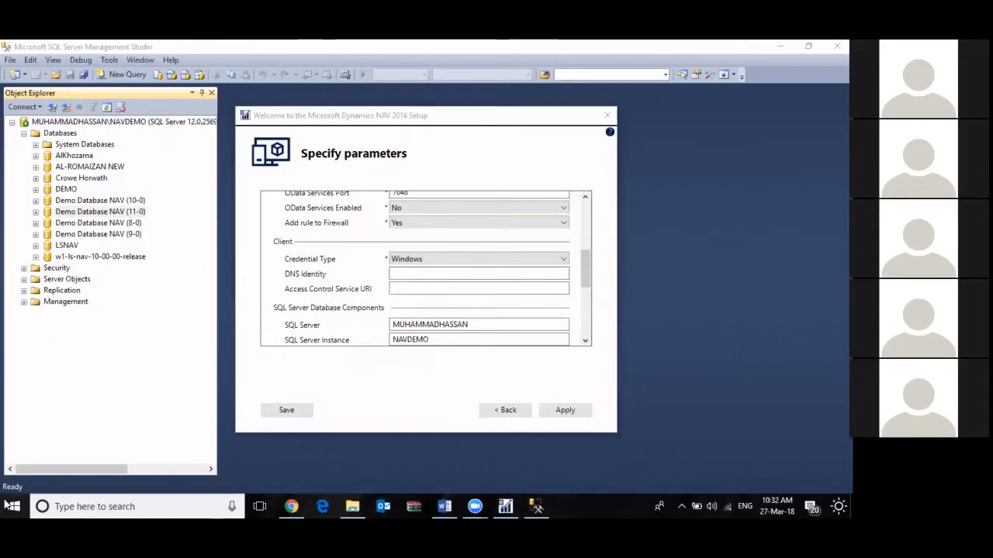
left_click(7, 505)
left_click(6, 505)
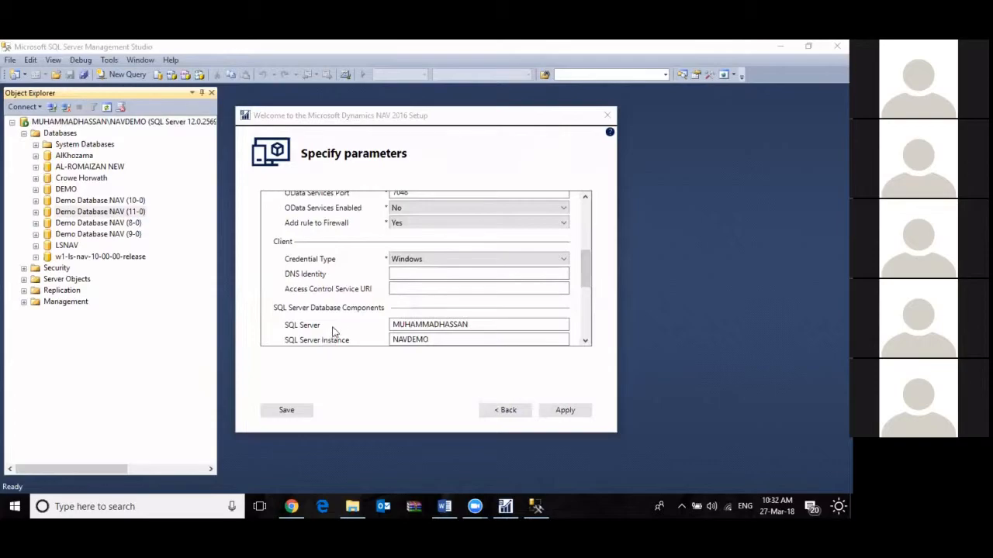
Set the Client component's Credential Type to User Name
left_click(445, 261)
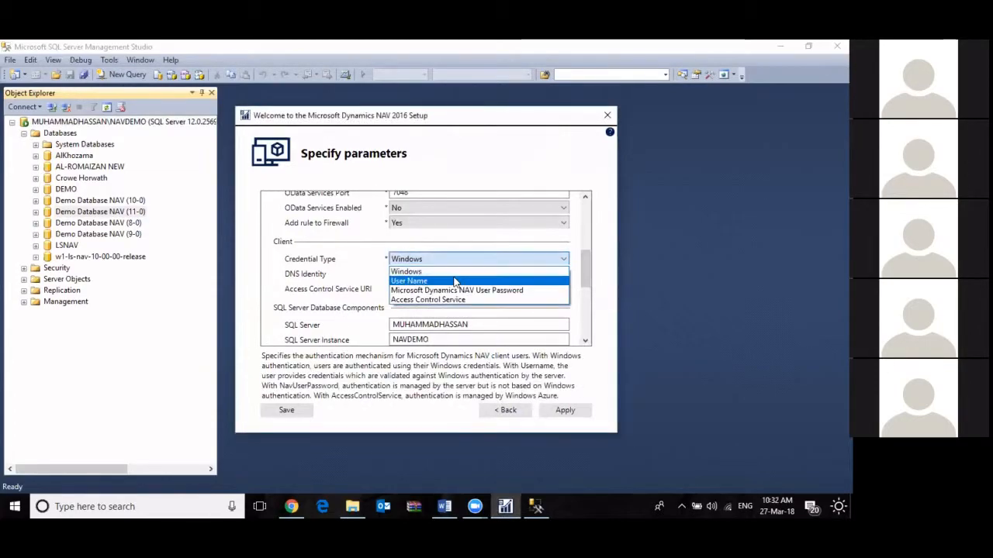
left_click(419, 279)
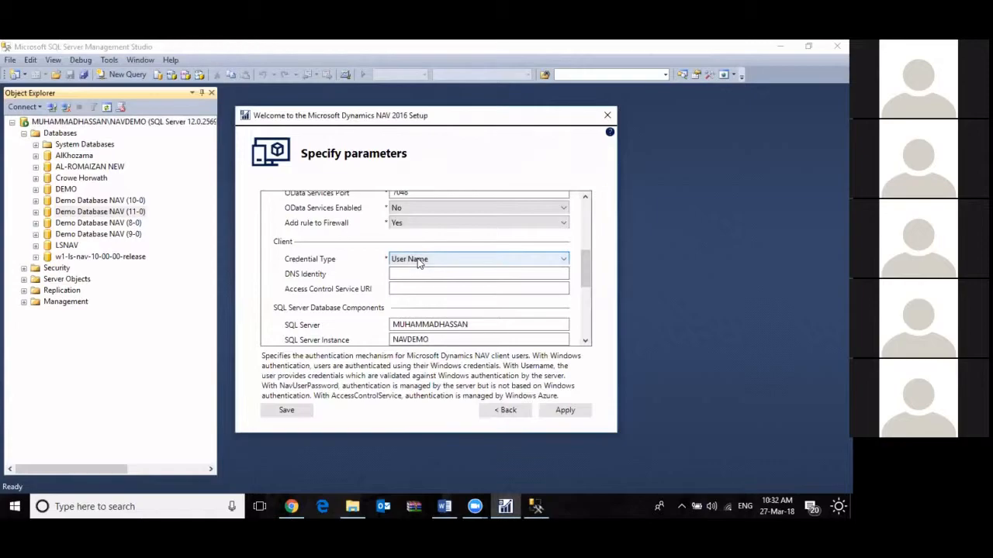
scroll(420, 264, "up", 1)
scroll(444, 258, "down", 1)
Review the descriptions of the DNS Identity and Access Control Service URI parameters
left_click(423, 273)
left_click(423, 288)
left_click(413, 275)
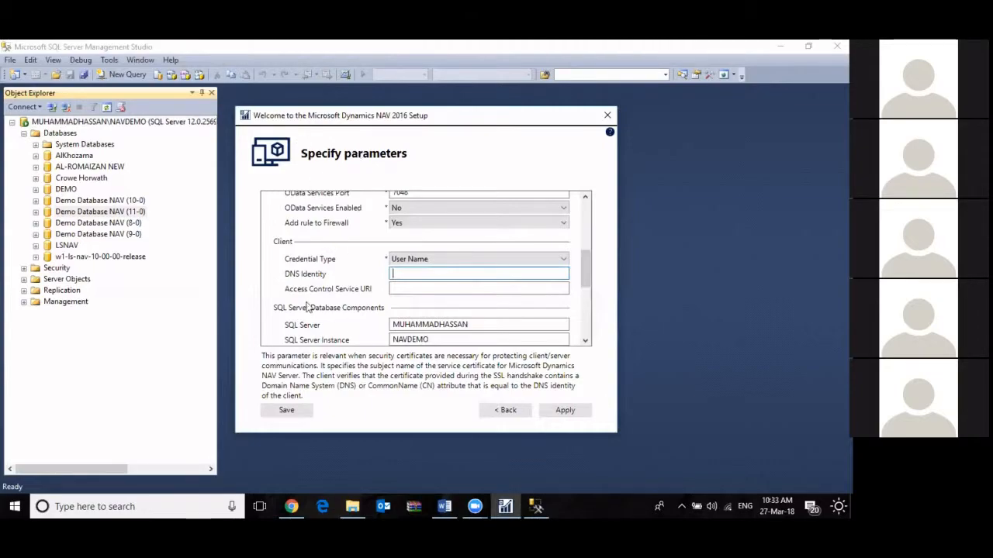
key("Tab")
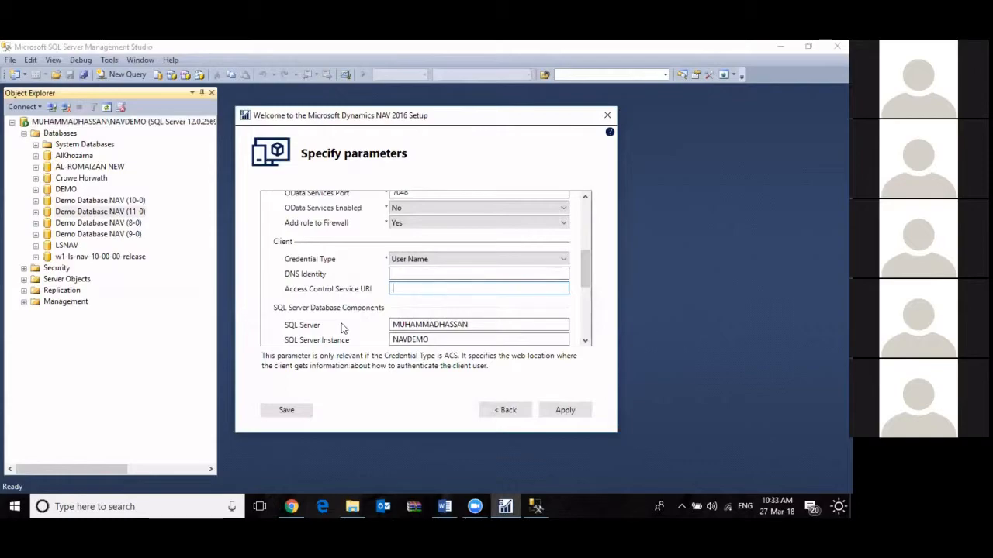
Set the server's Management Services Port to 1045
scroll(329, 316, "up", 4)
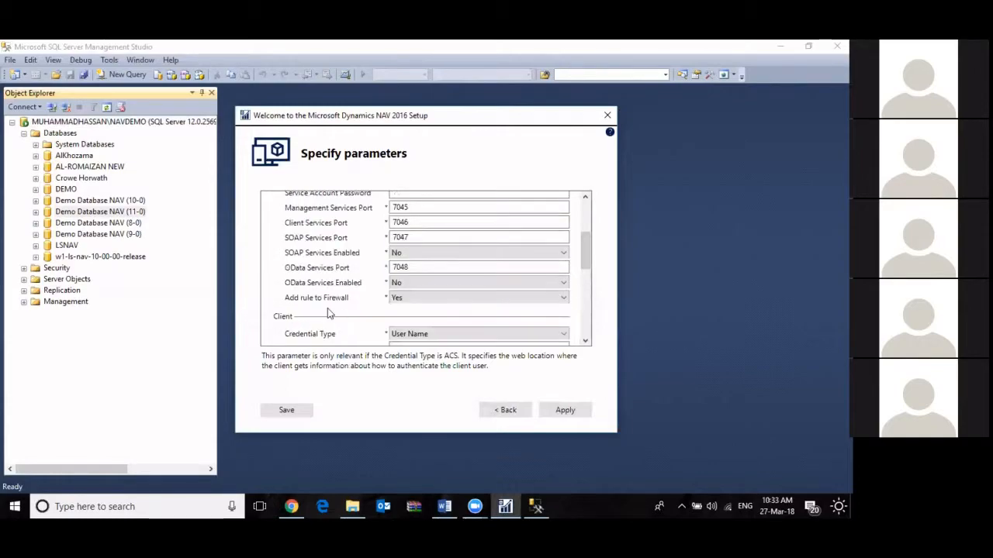
scroll(337, 280, "down", 2)
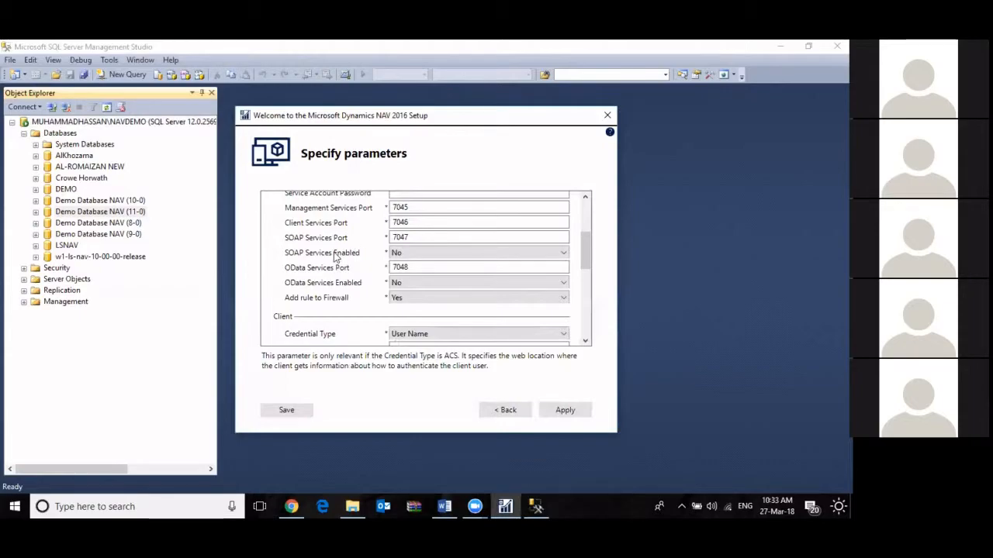
left_click(404, 206)
scroll(406, 213, "up", 2)
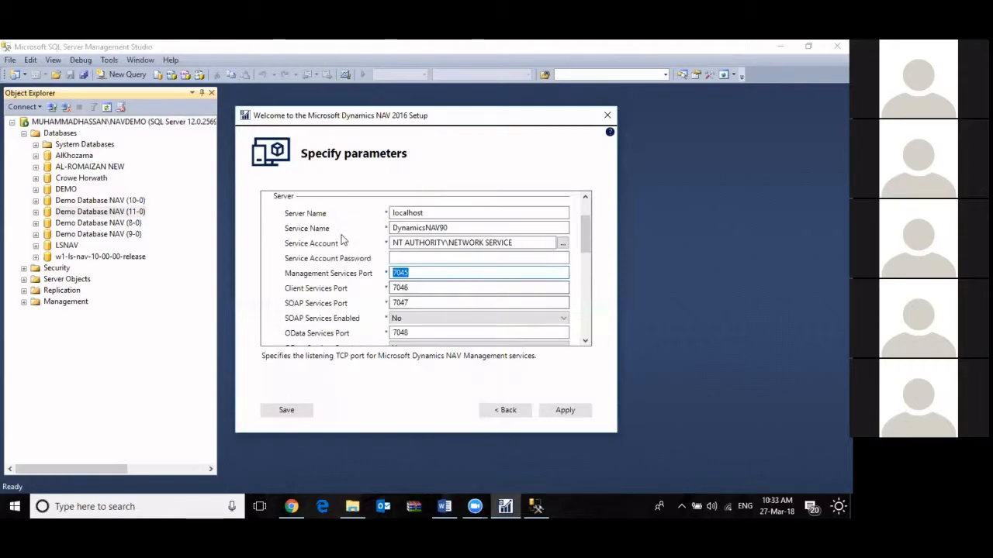
left_click(406, 287)
left_click(414, 272)
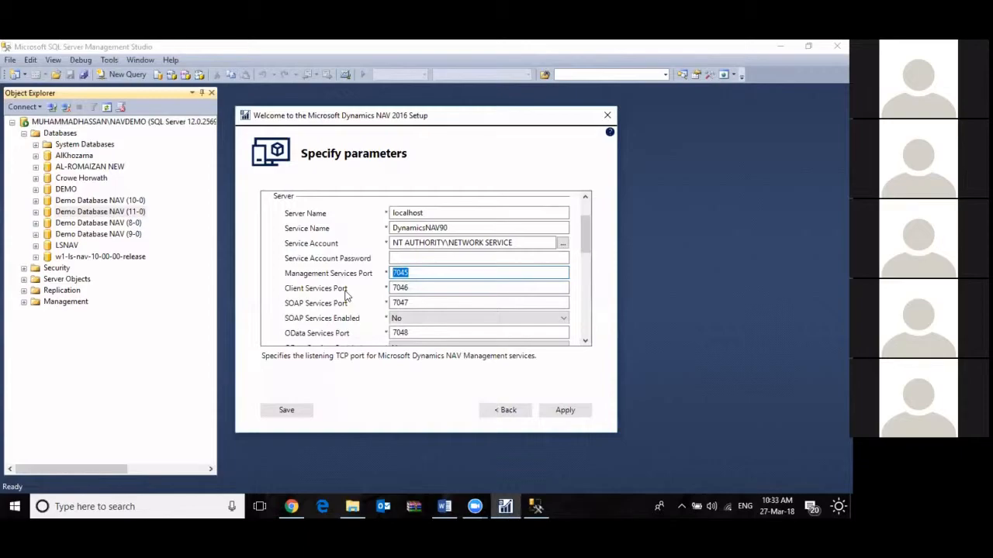
type("1045")
key("Tab")
type("1045")
Set the server's Client Services Port to 1046
key("Tab")
key("shift+Tab")
key("End")
key("BackSpace")
type("6")
key("Tab")
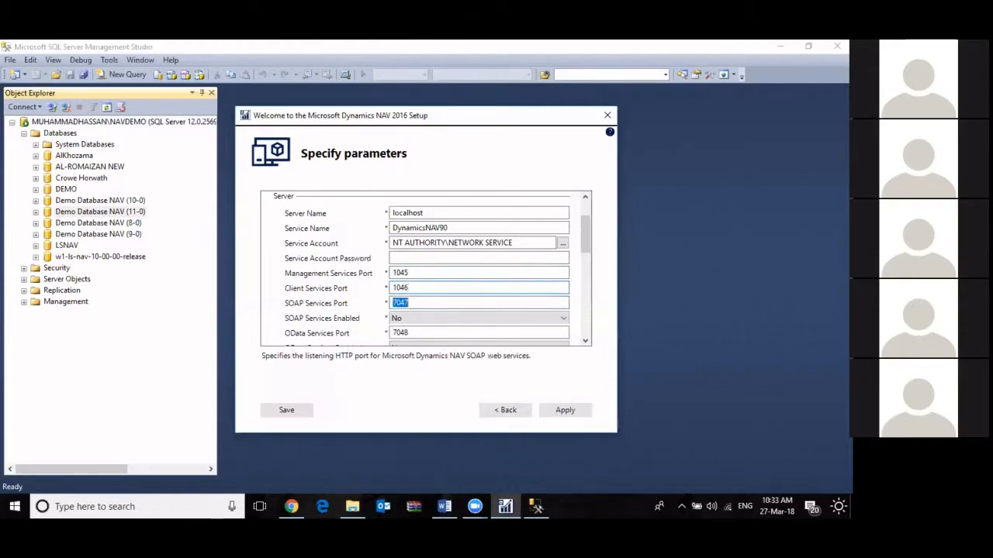
type("10")
Set the SOAP Services Port to 1047 and the OData Services Port to 1048
key("Tab")
key("Tab")
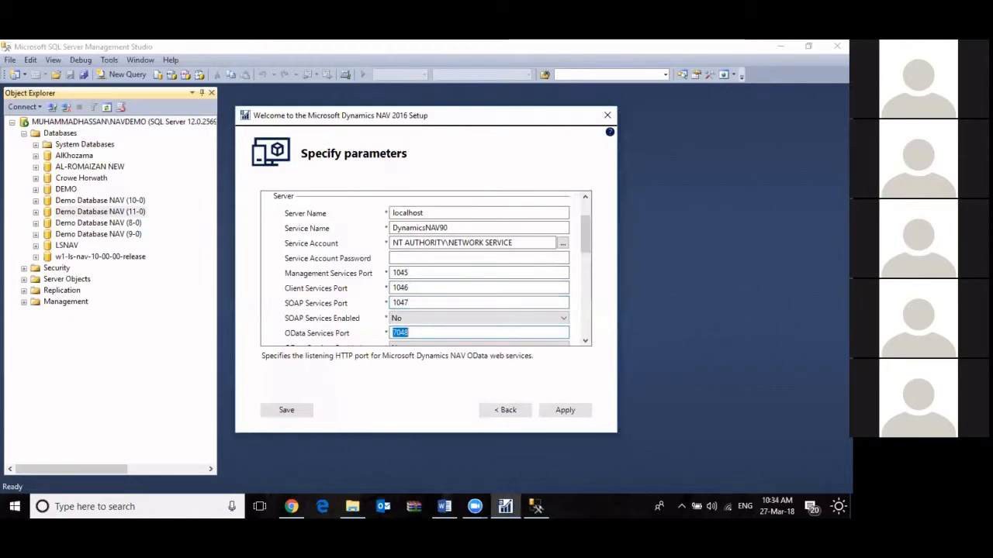
key("Left")
key("BackSpace")
key("BackSpace")
key("BackSpace")
key("BackSpace")
type("104")
key("Tab")
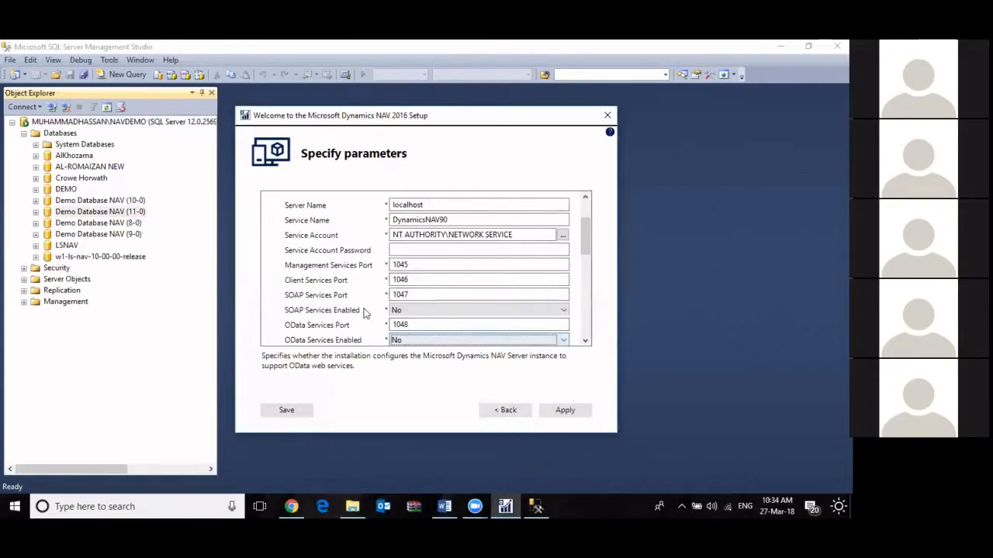
Cancel the NAV 2016 setup without applying its parameters and minimize SQL Server Management Studio
left_click(607, 116)
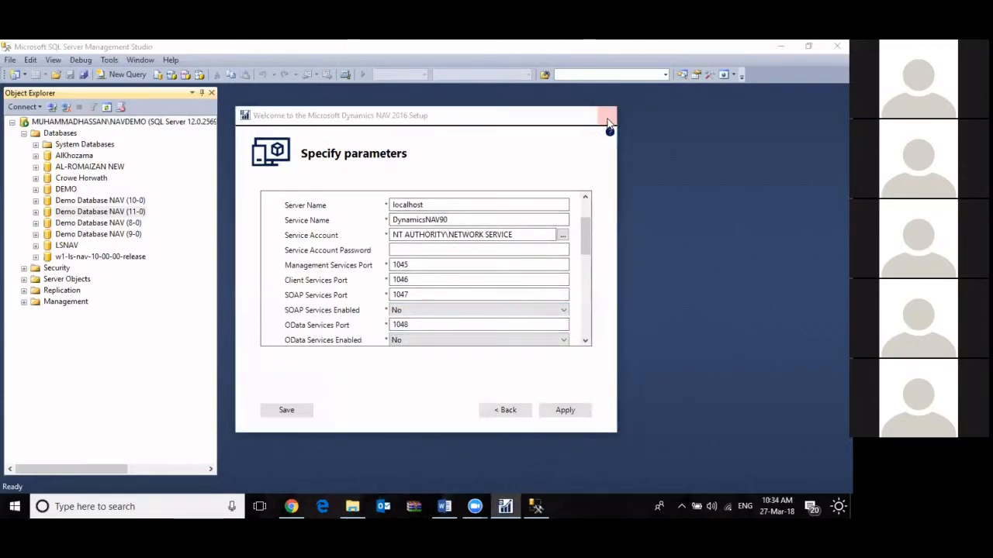
left_click(440, 309)
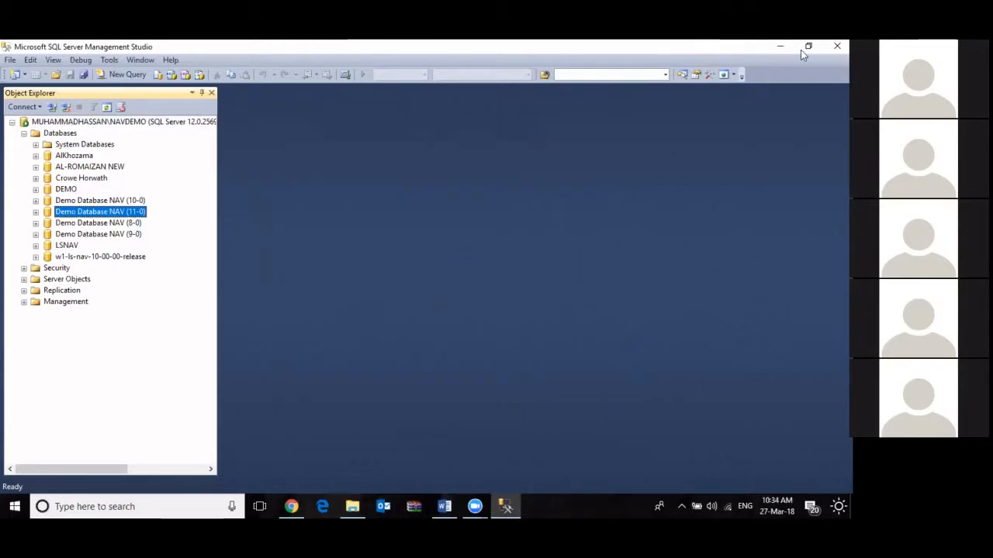
left_click(779, 48)
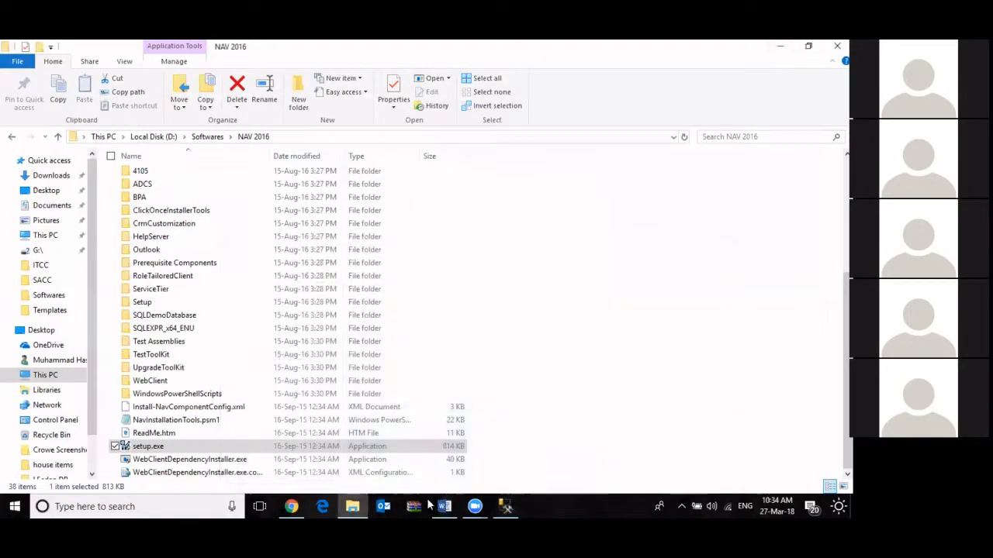
Launch the Microsoft Dynamics NAV client through a Windows search for Dynamics and maximize its window
left_click(151, 505)
type("dy")
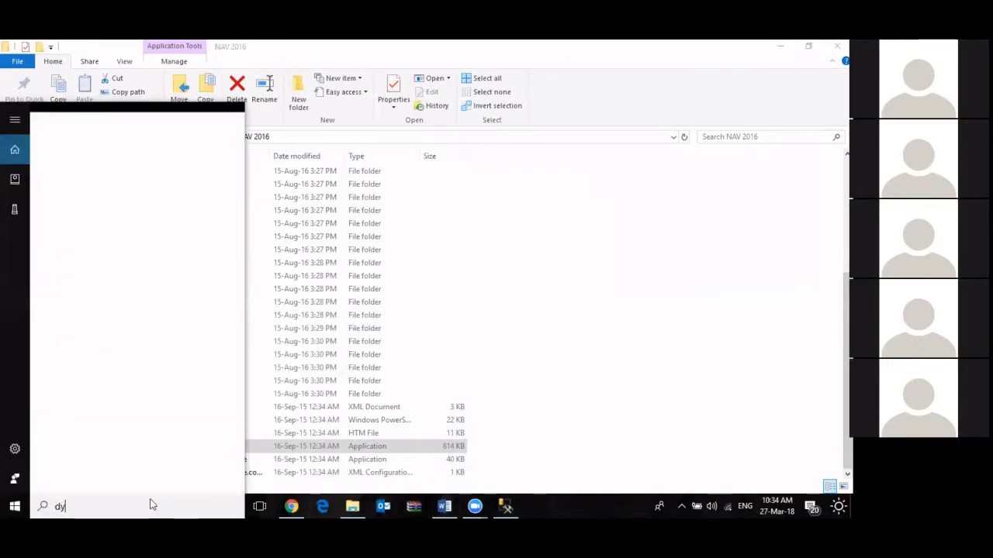
type("nam")
key("Escape")
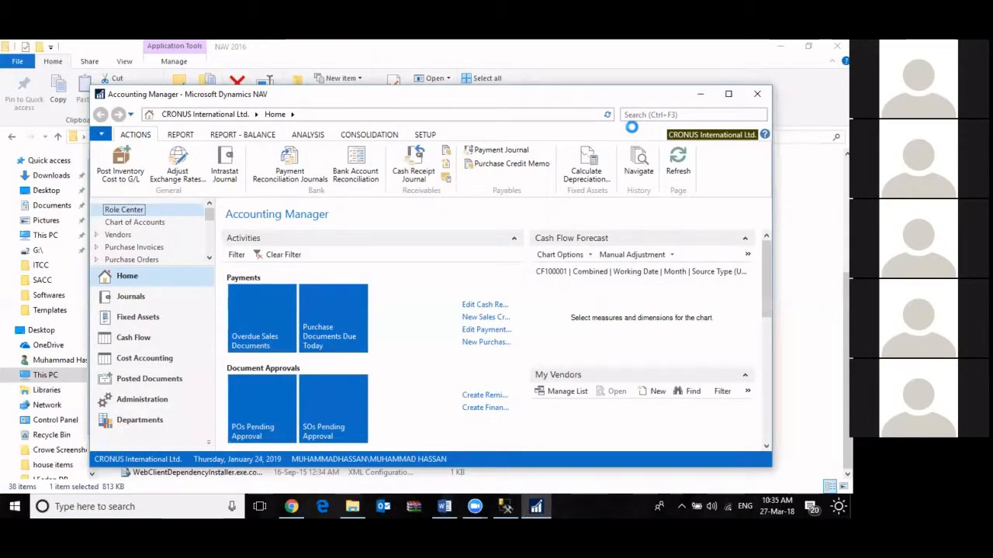
left_click(728, 94)
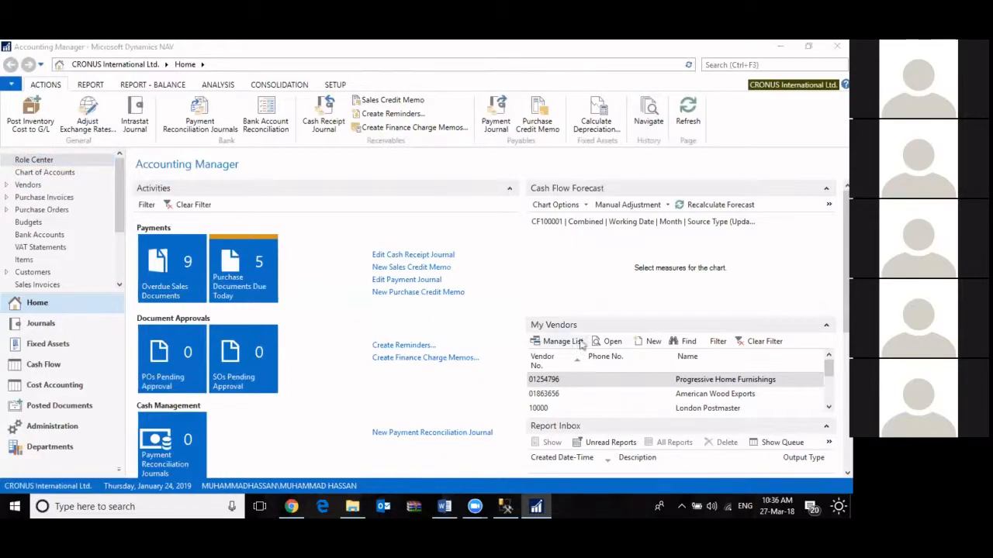
Search for users, open the Users page under Administration/IT Administration/General, and start a new user card
left_click(774, 67)
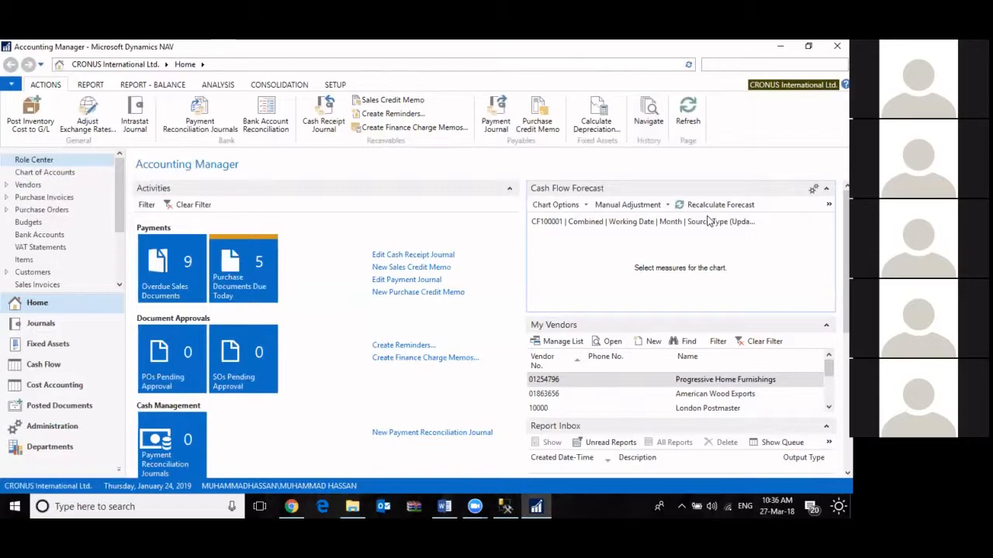
type("users")
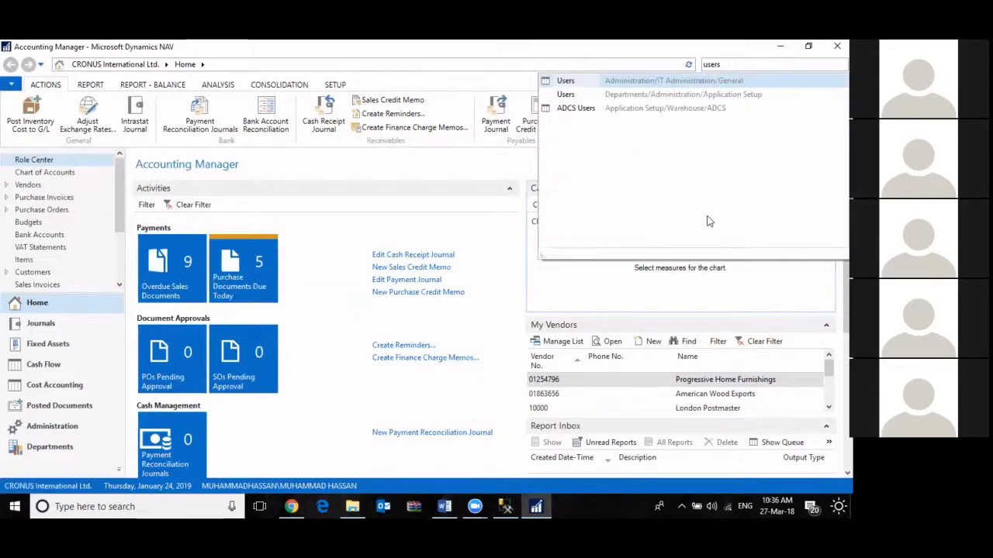
key("Return")
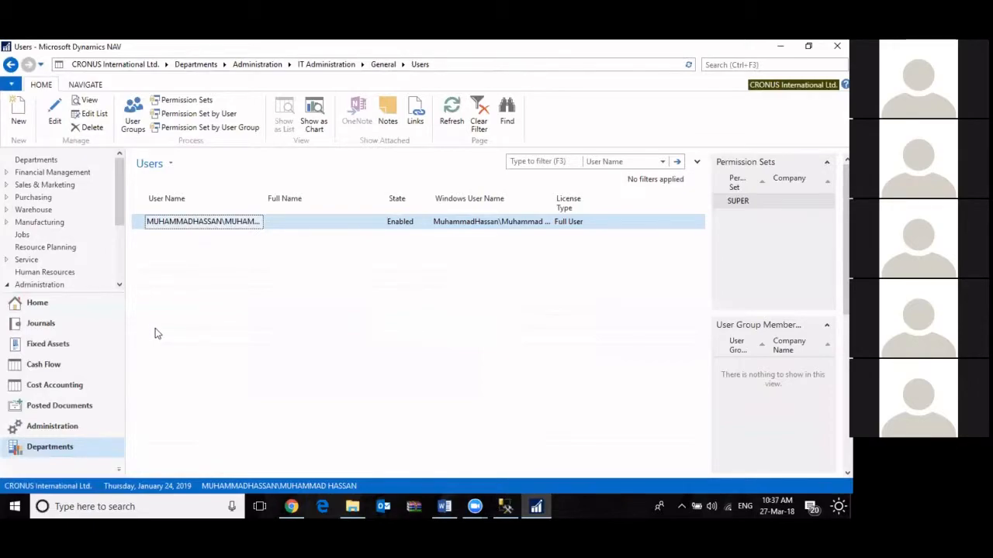
left_click(21, 120)
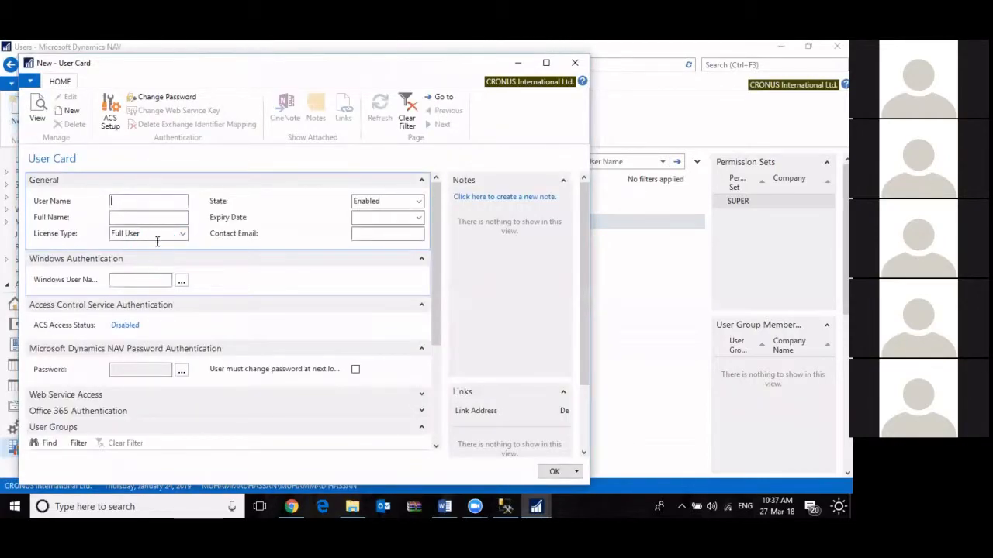
left_click(146, 204)
List the computer's accounts and assign the intended person's Windows account as the new user card's Windows User Name
left_click(180, 281)
left_click(180, 281)
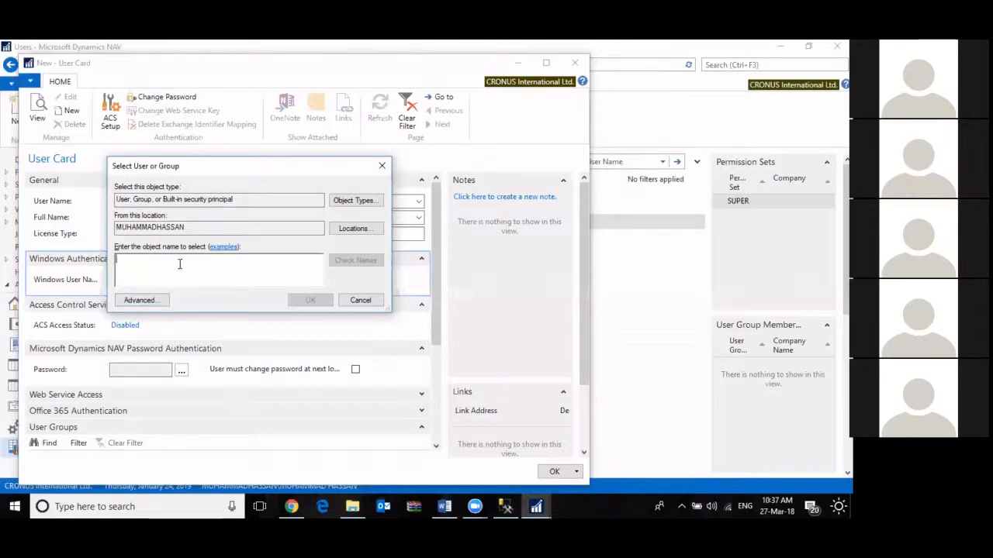
left_click(141, 300)
left_click(409, 255)
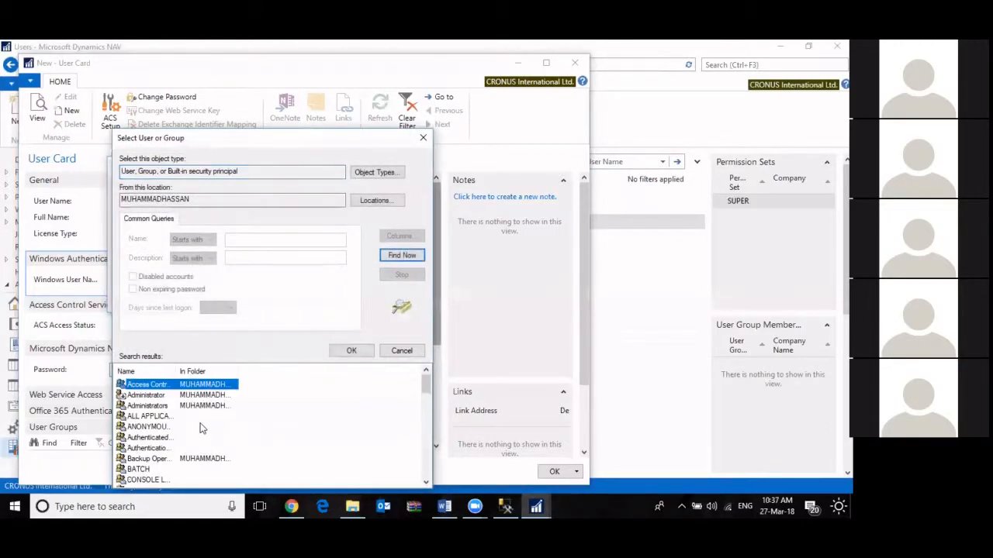
scroll(199, 428, "down", 1)
scroll(199, 431, "down", 1)
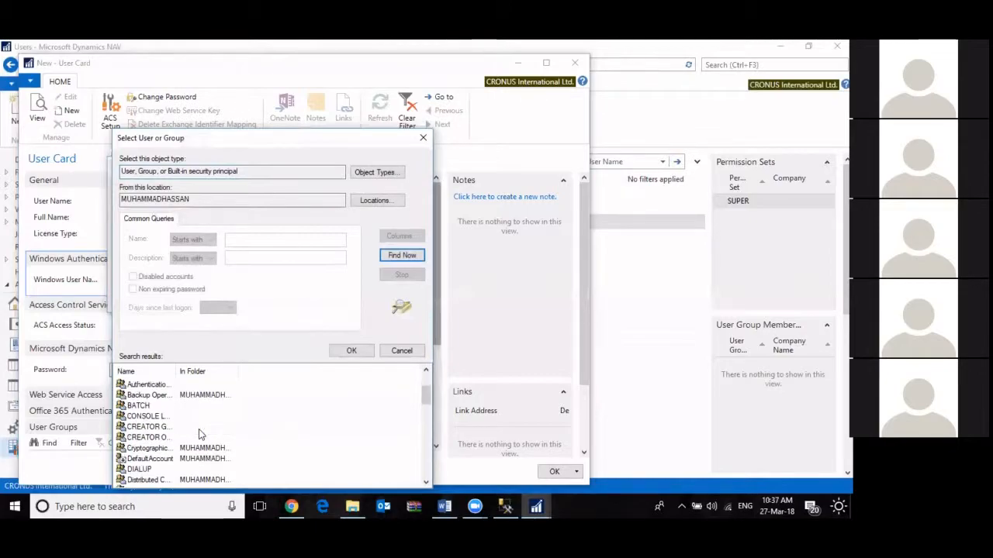
scroll(182, 450, "down", 4)
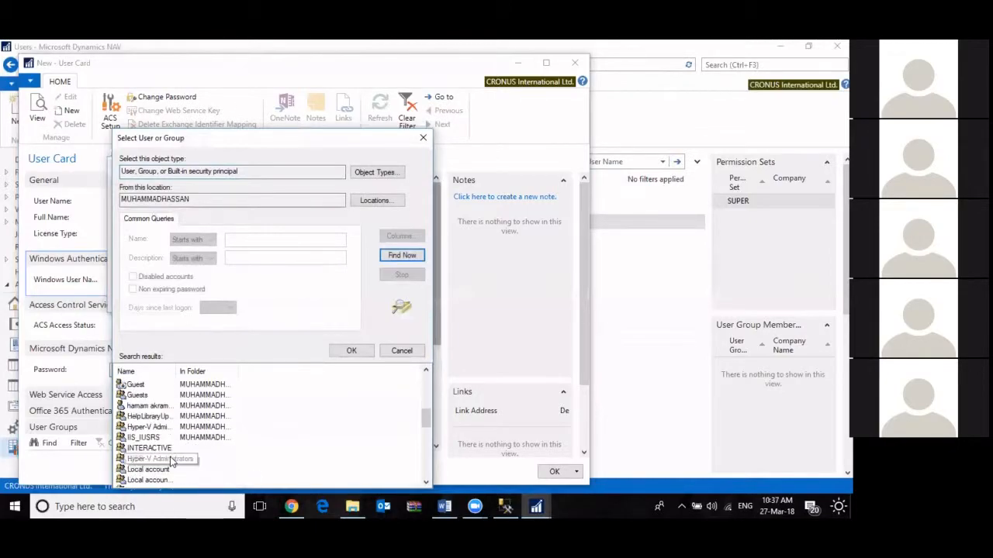
left_click(159, 405)
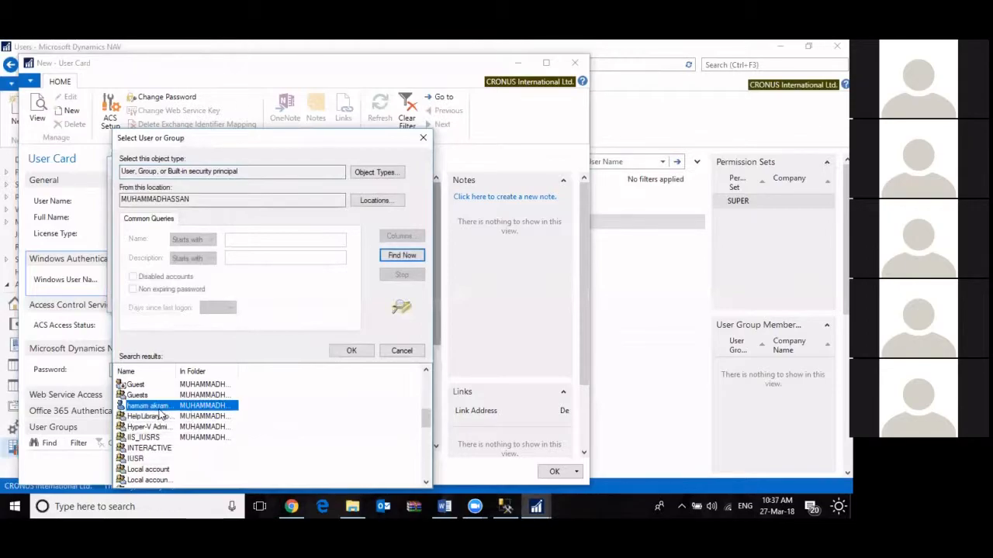
double_click(159, 405)
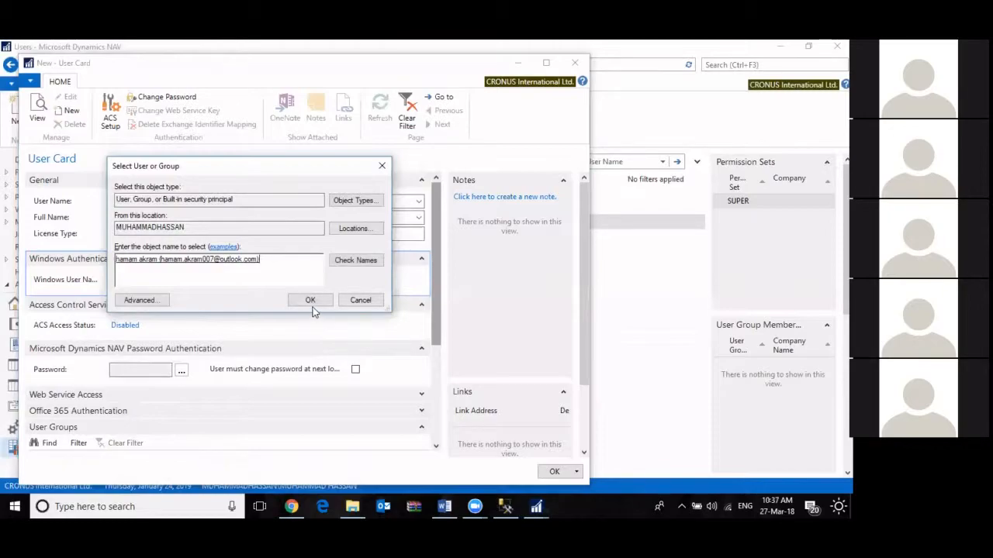
left_click(308, 302)
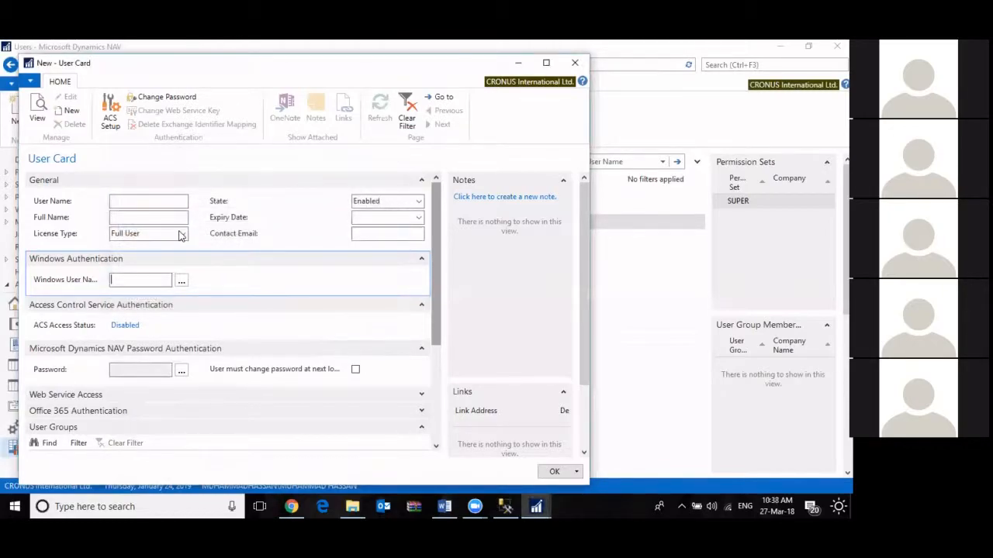
left_click(146, 203)
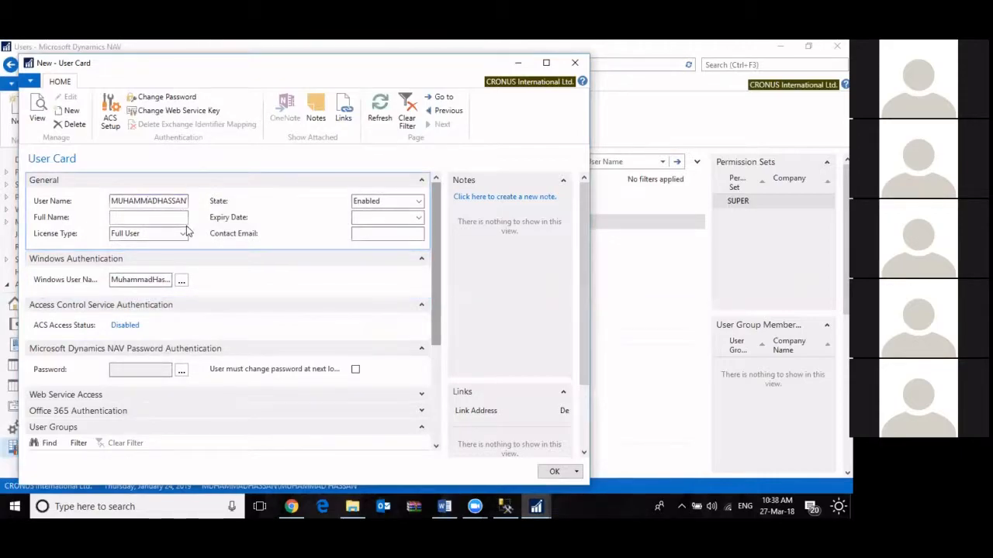
Examine the full User Name value on the new user card, checking its computer-name and account-name parts
key("Left")
key("Left")
key("Left")
key("End")
key("Left")
key("Tab")
key("shift+Tab")
key("End")
key("Tab")
key("shift+Tab")
key("End")
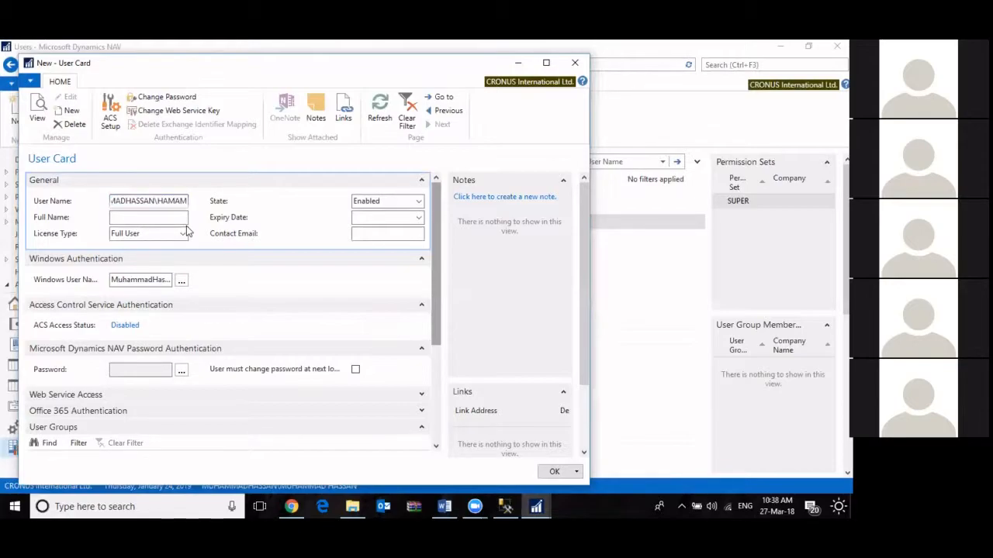
key("shift+Left")
key("shift+Left")
key("shift+Left")
key("shift+Left")
key("shift+Left")
key("shift+Left")
key("shift+Left")
key("shift+Left")
key("shift+Left")
key("shift+Left")
key("shift+Left")
key("shift+Left")
key("shift+Left")
key("shift+Left")
key("shift+Left")
key("shift+Left")
key("Home")
key("Right")
key("Right")
key("Right")
key("Right")
key("Right")
key("Right")
key("Right")
key("Right")
key("Right")
key("Right")
key("Right")
key("Right")
key("Right")
key("Right")
key("Right")
key("Right")
key("Right")
key("Right")
key("Right")
key("Right")
key("shift+Left")
key("shift+Left")
key("shift+Left")
key("Tab")
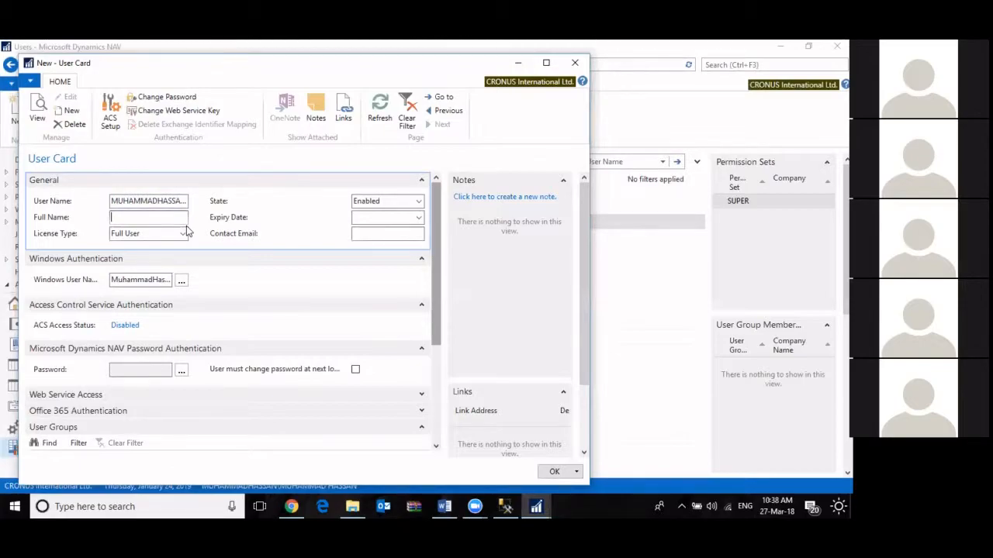
Review the user card's remaining General fields, its Windows and NAV Password Authentication settings, and the User Groups section
key("shift+Tab")
key("Tab")
key("Tab")
key("Tab")
key("Tab")
key("Tab")
key("Tab")
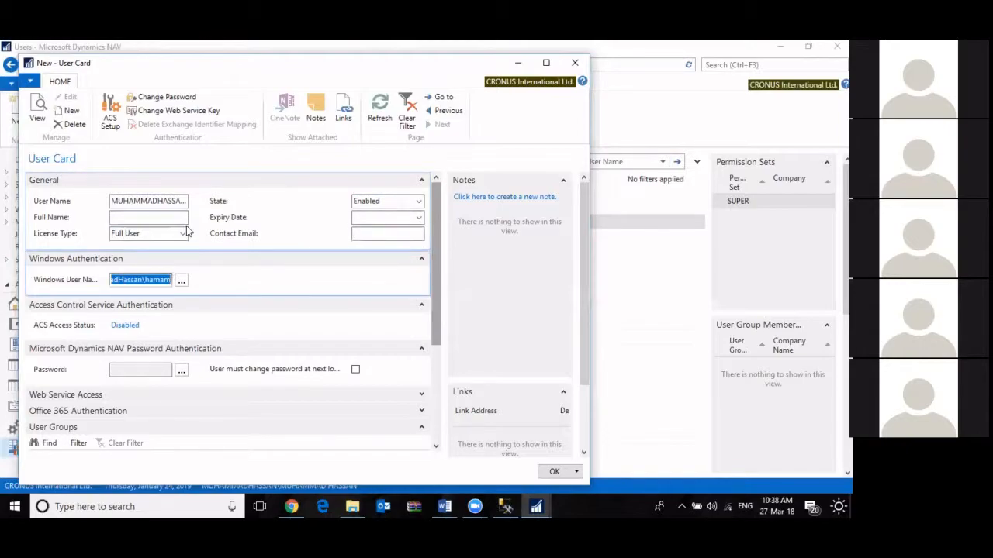
key("Tab")
key("Tab")
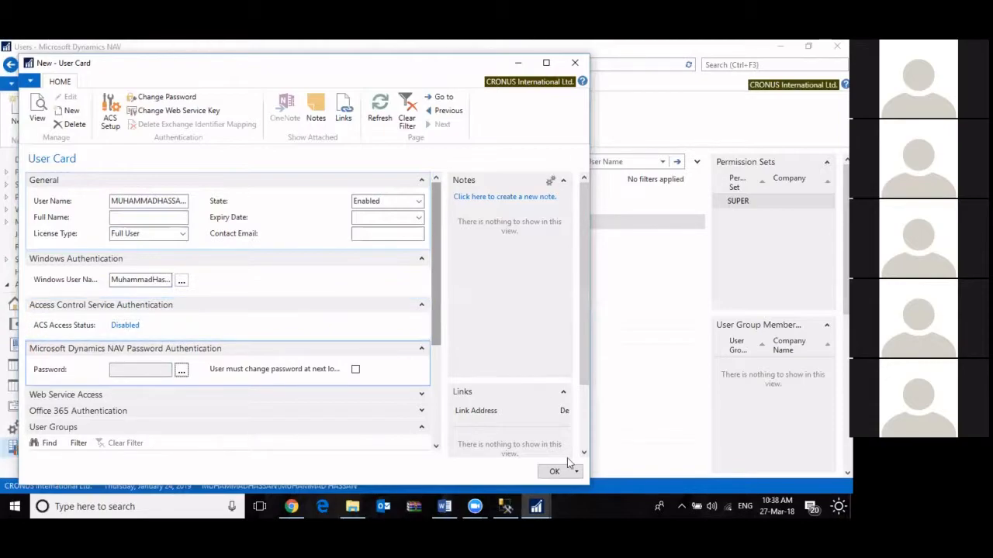
scroll(430, 405, "down", 2)
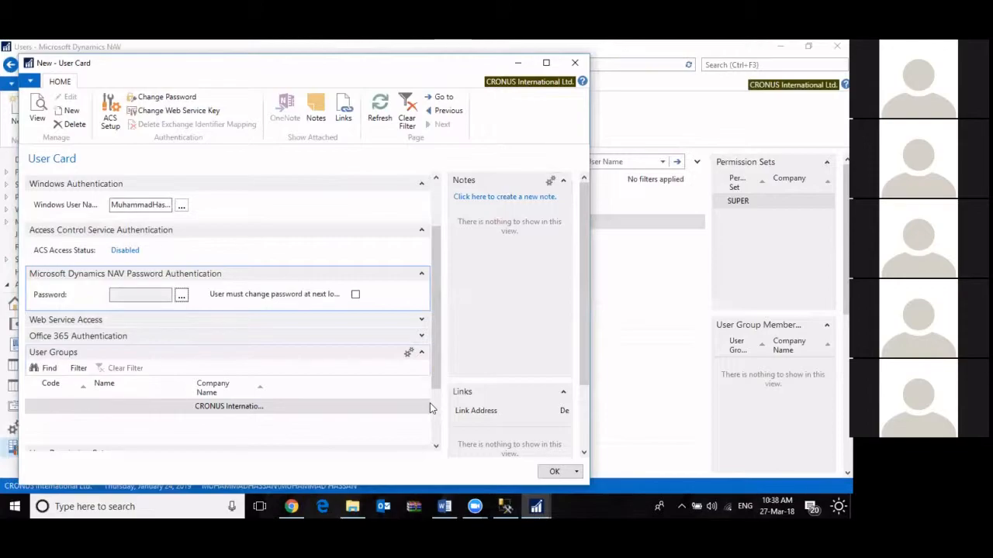
scroll(421, 346, "up", 2)
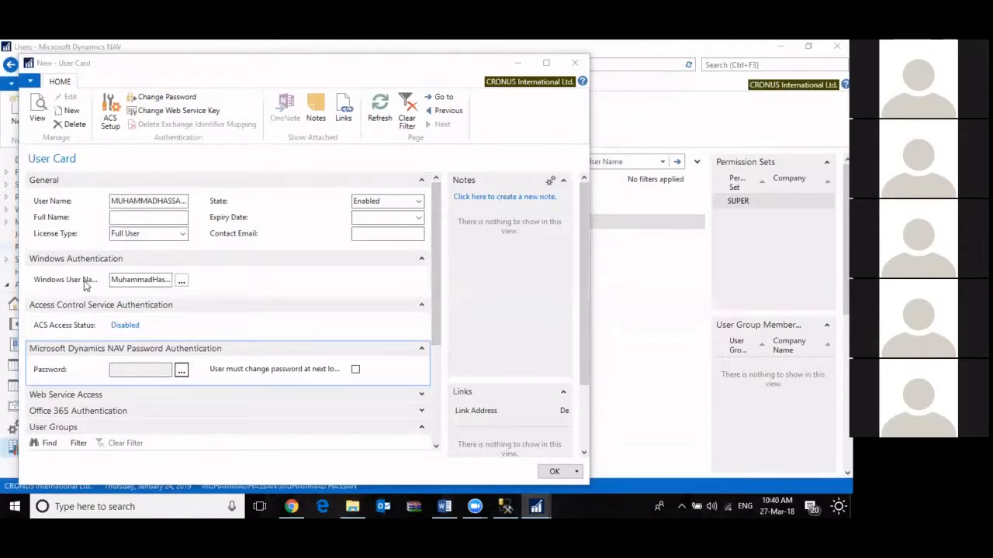
Browse the computer's available accounts for the Windows User Name again and close the account selection without choosing one
left_click(116, 282)
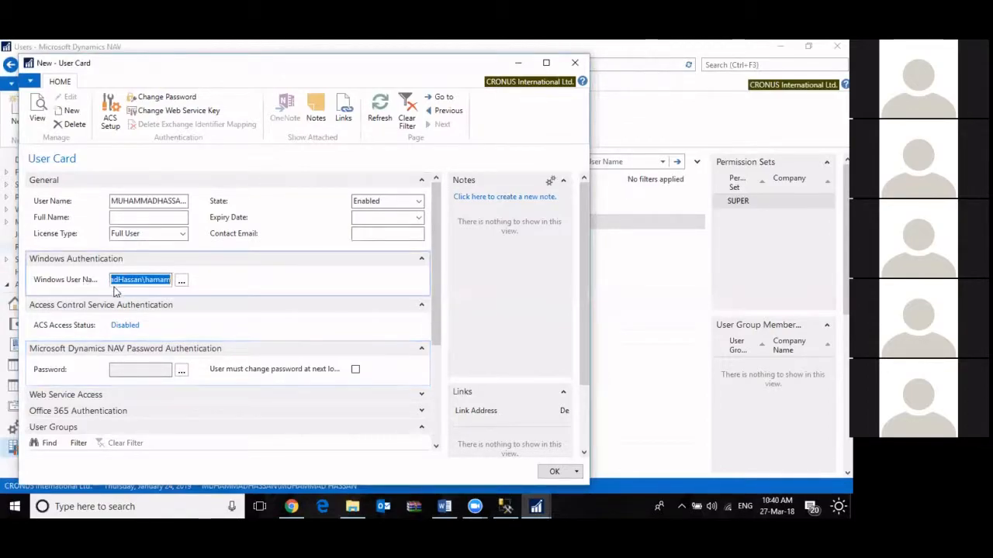
left_click(180, 282)
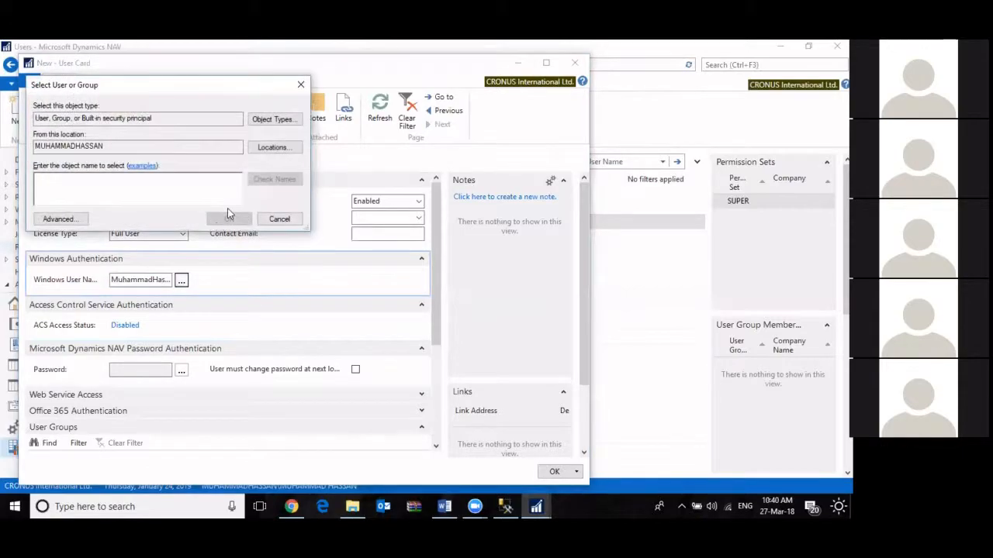
left_click(69, 219)
left_click(318, 222)
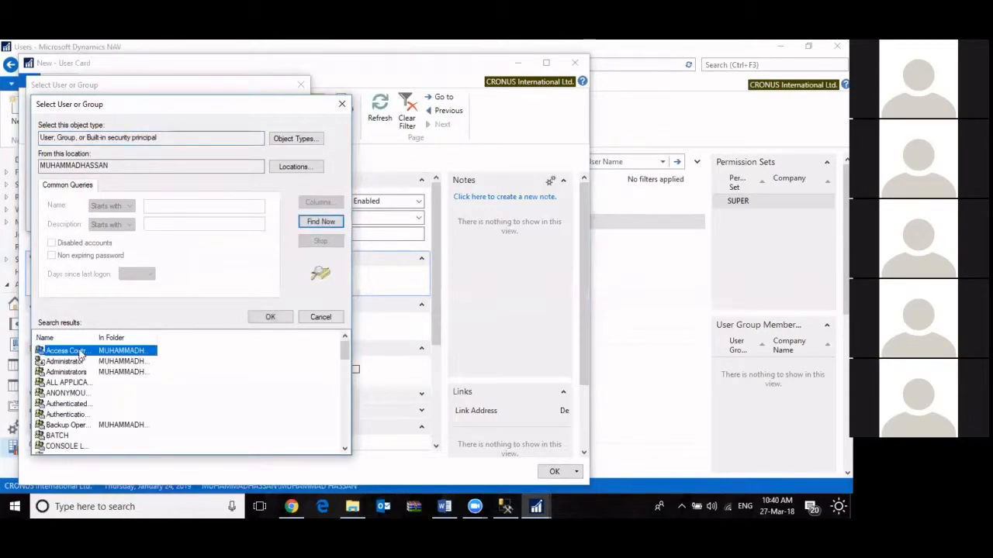
scroll(88, 388, "down", 6)
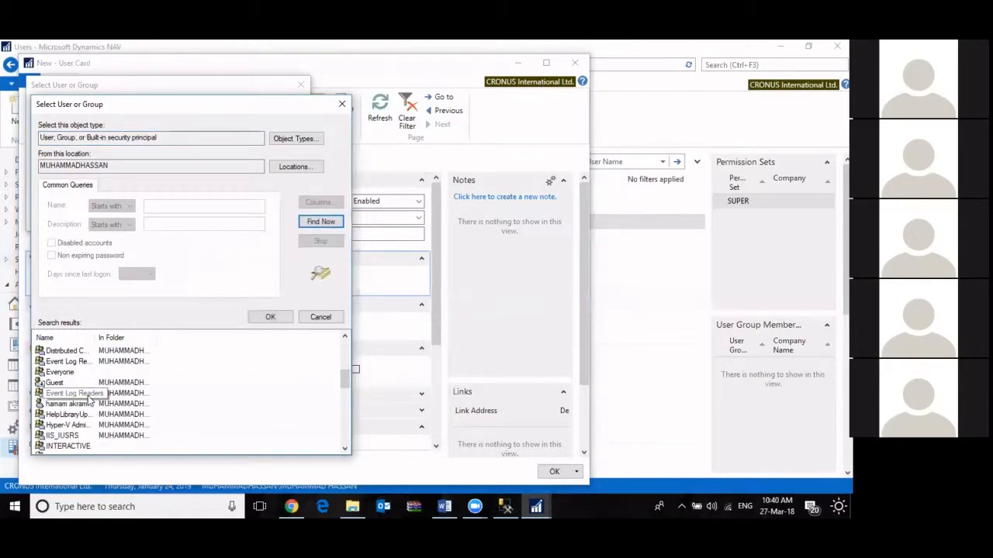
scroll(88, 400, "up", 7)
key("Escape")
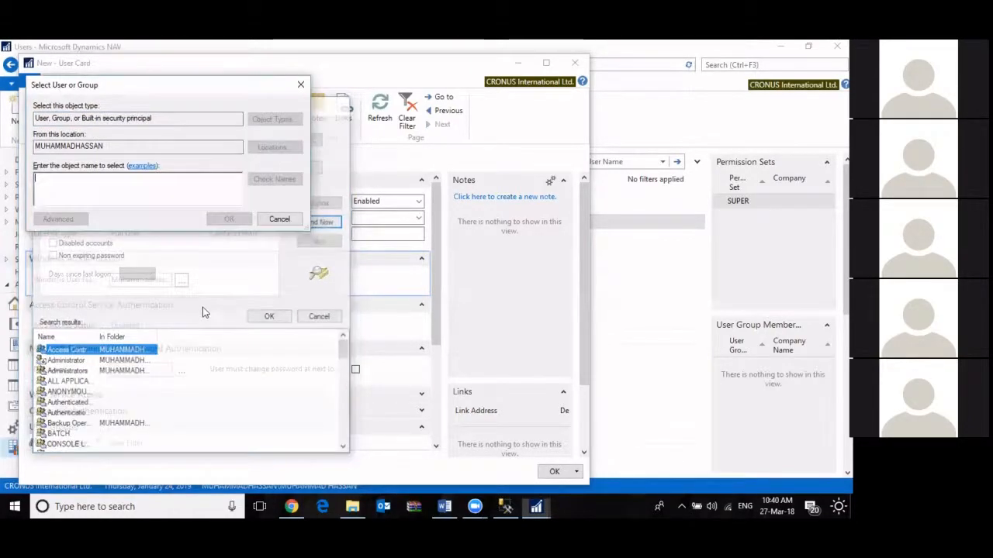
key("Escape")
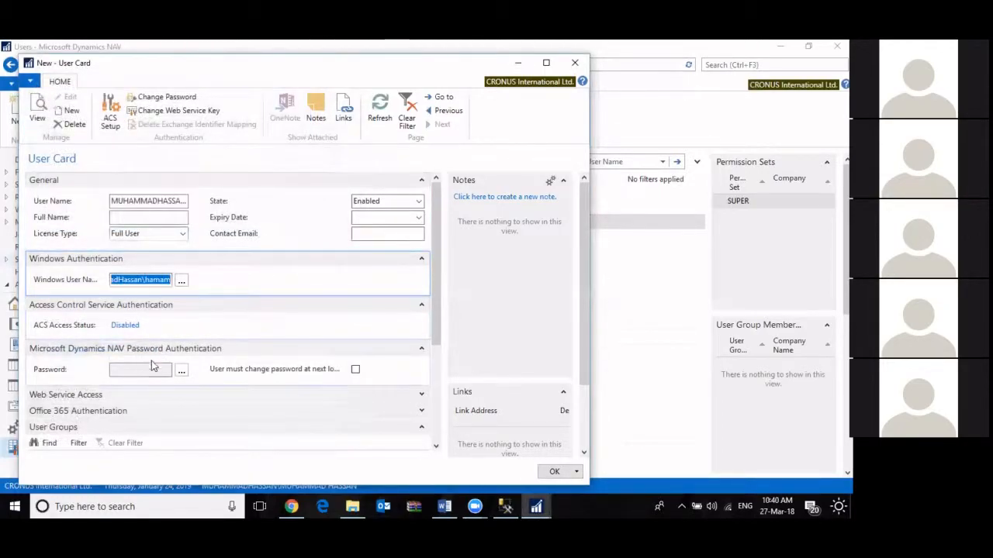
key("Tab")
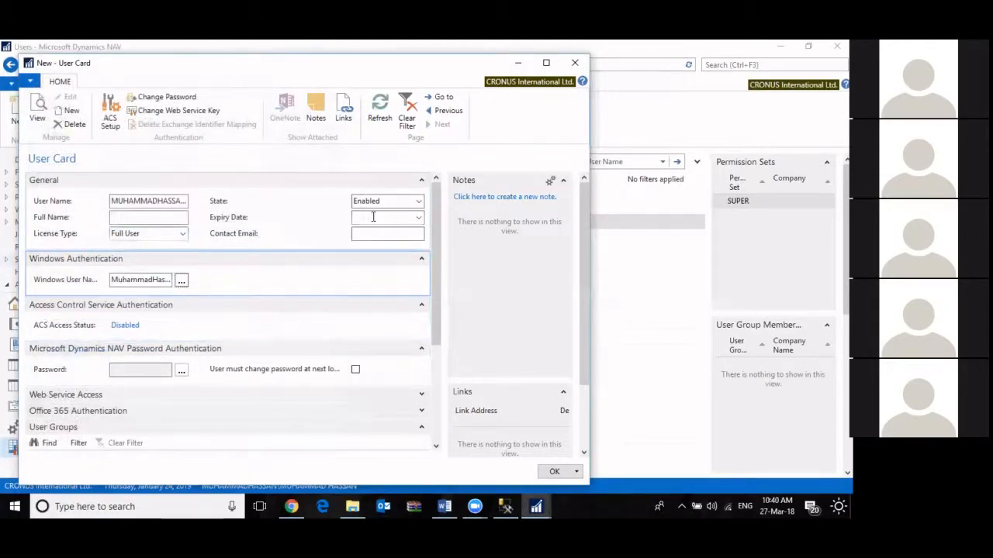
key("Tab")
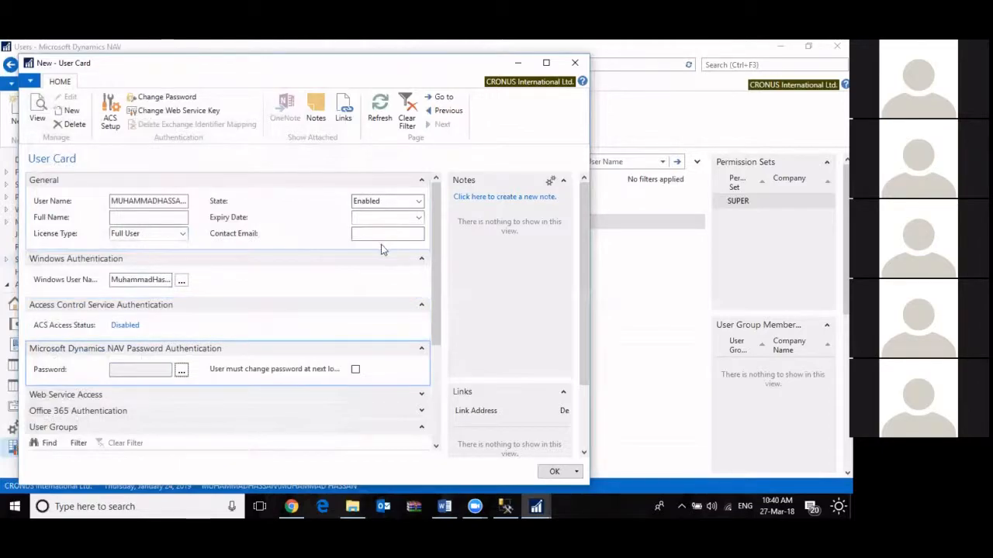